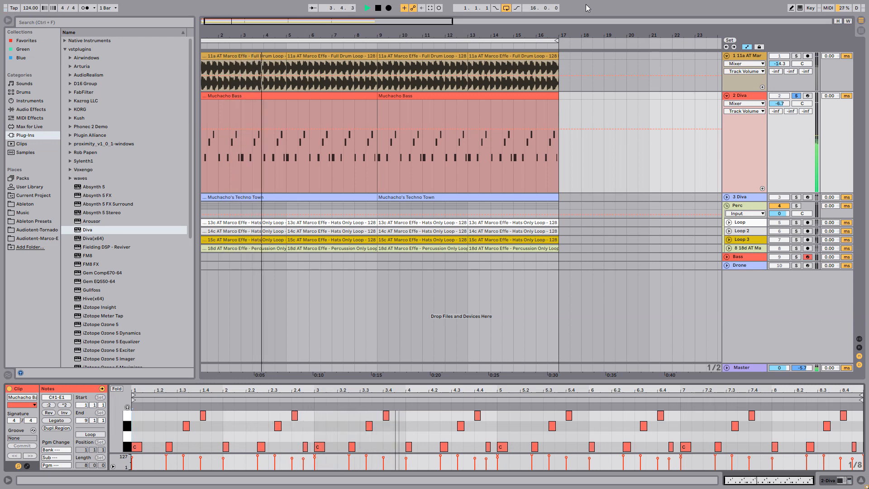
Step: Unfold and solo the 3 Diva track, and audition it from the start of the arrangement
key("space")
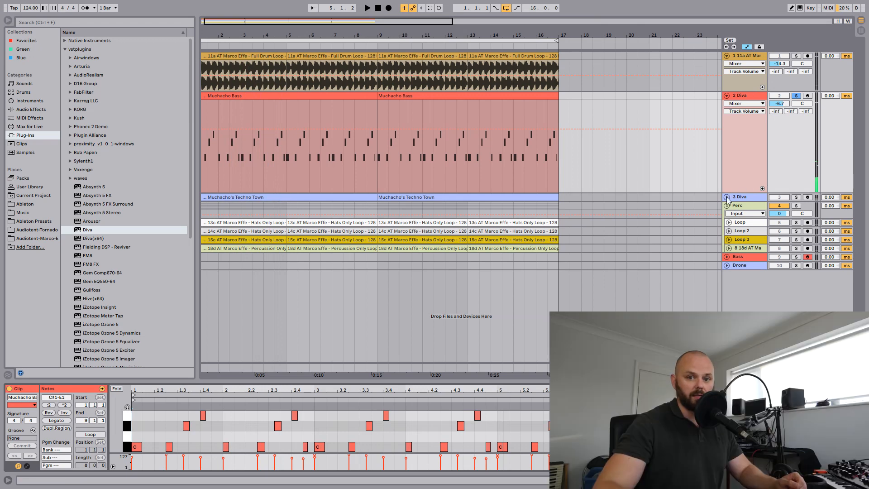
left_click(726, 197)
left_click(796, 197)
key("space")
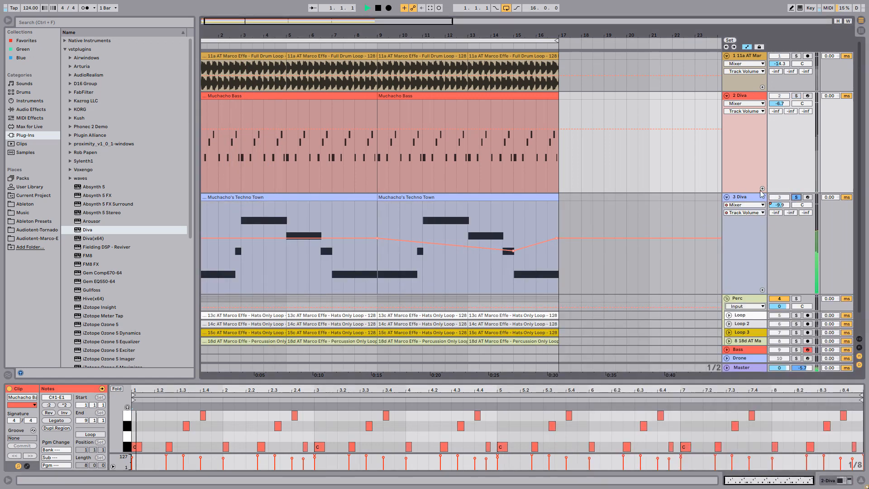
mouse_move(340, 33)
left_mouse_down()
mouse_move(349, 36)
mouse_move(332, 33)
left_mouse_up()
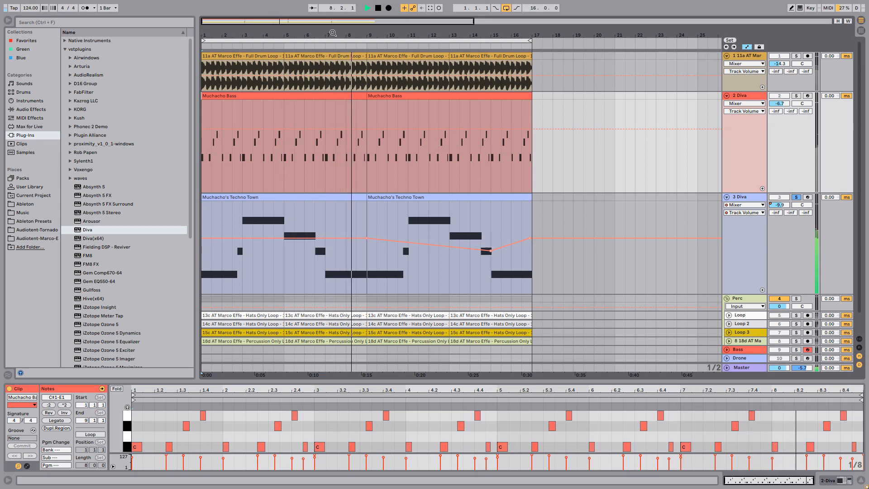
key("space")
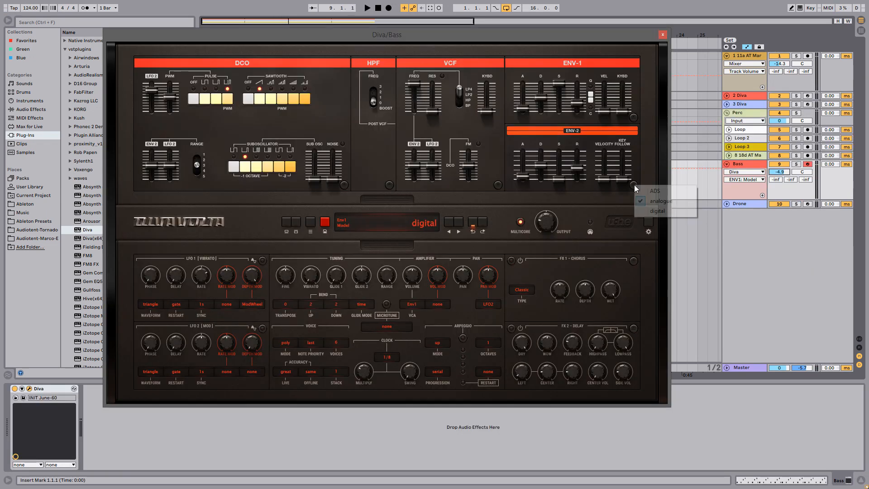
Step: Set ENV-2 to the digital model, and choose the DCO waveforms: pulse off, second sawtooth shape, first suboscillator square
left_click(647, 211)
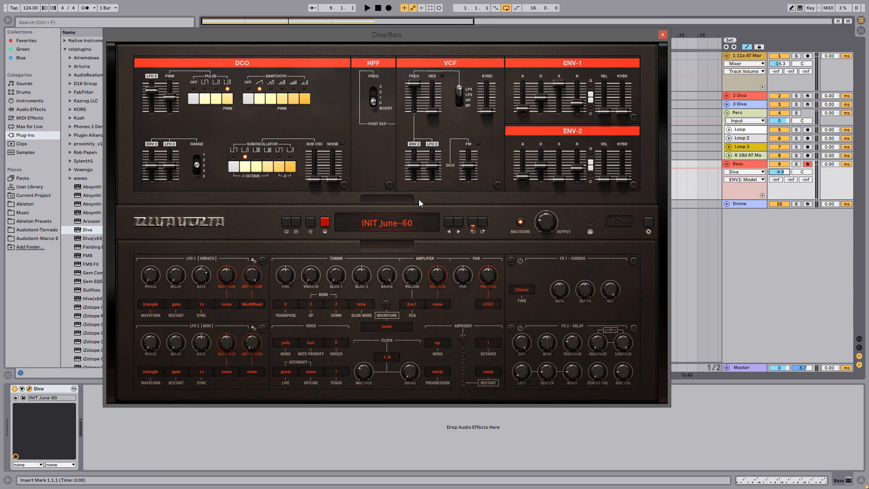
left_click(193, 99)
left_click(270, 101)
left_click(233, 166)
Step: Raise the suboscillator and noise levels in the DCO section
scroll(318, 175, "up", 10)
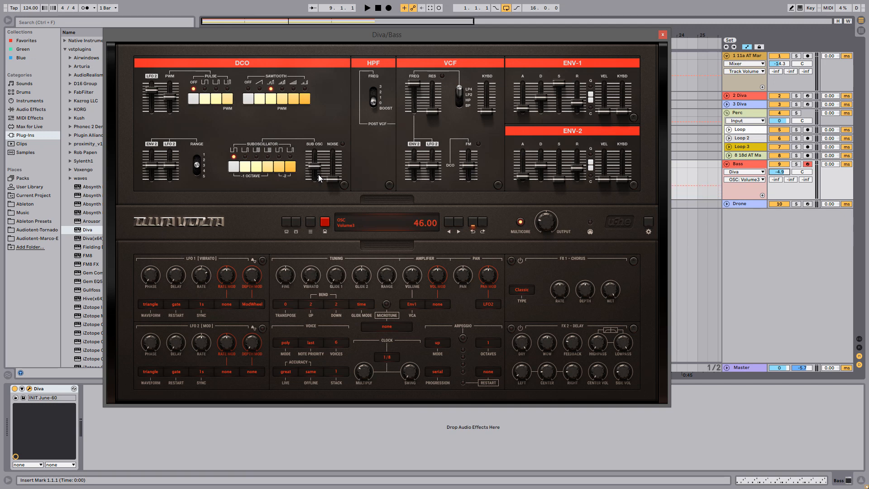
scroll(332, 177, "up", 4)
scroll(332, 176, "up", 6)
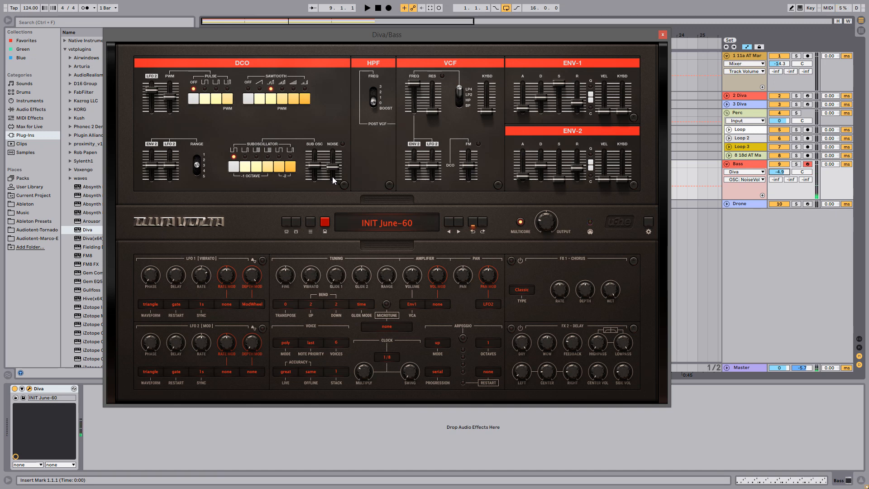
Step: Replace the post high-pass filter with the Feedback module and adjust its feedback amount
left_click(389, 185)
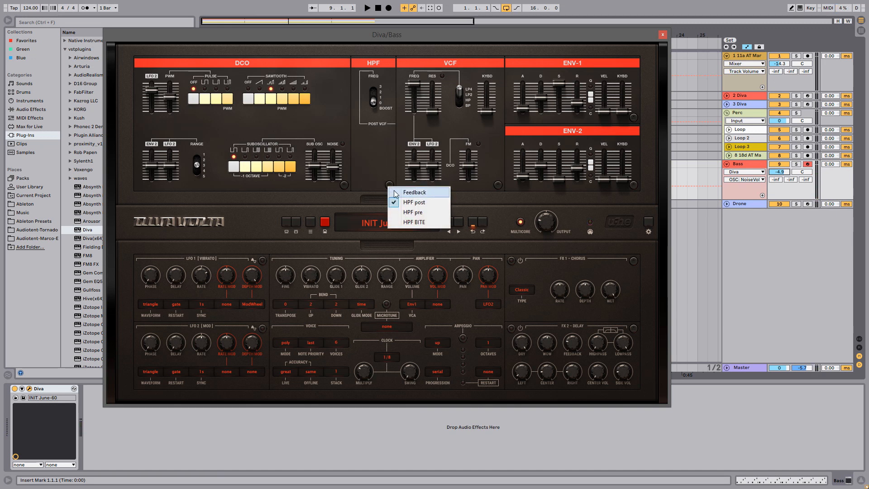
left_click(410, 191)
left_click(373, 128)
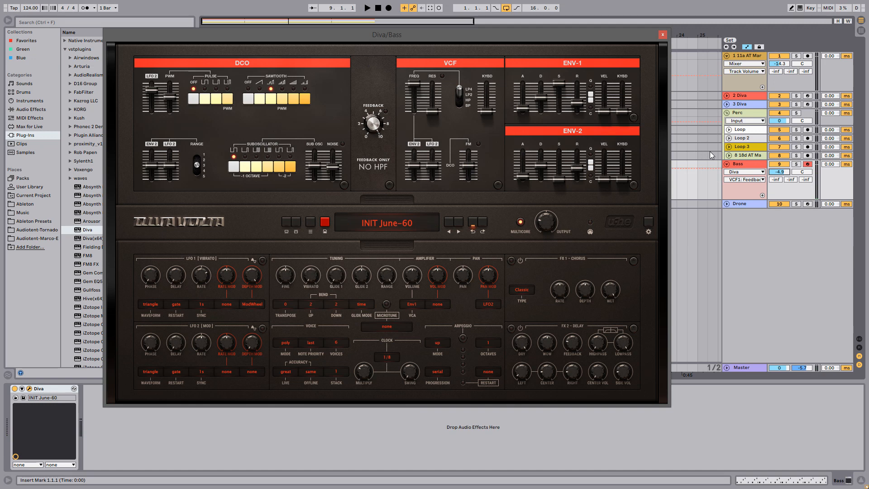
Step: Lower the VCF cutoff frequency to around the middle of its range and raise the resonance slightly
left_click(415, 83)
scroll(415, 84, "down", 5)
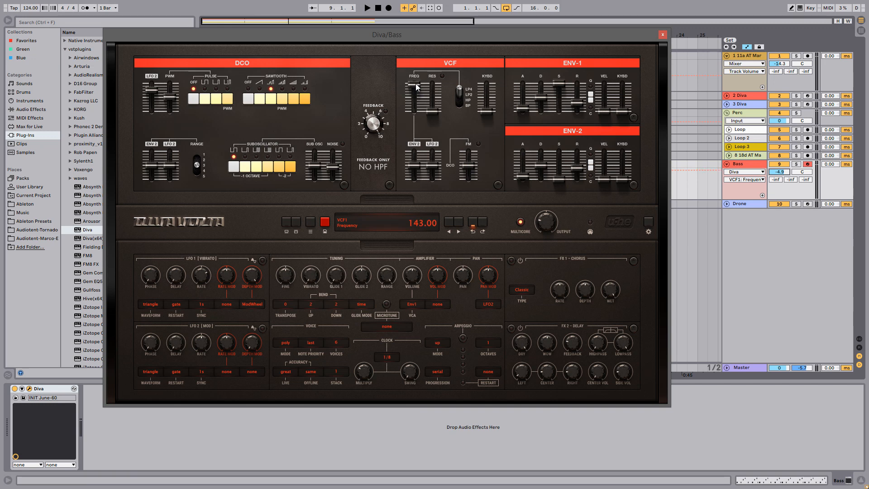
scroll(416, 86, "down", 1)
scroll(417, 85, "down", 1)
scroll(416, 85, "down", 1)
scroll(433, 104, "up", 3)
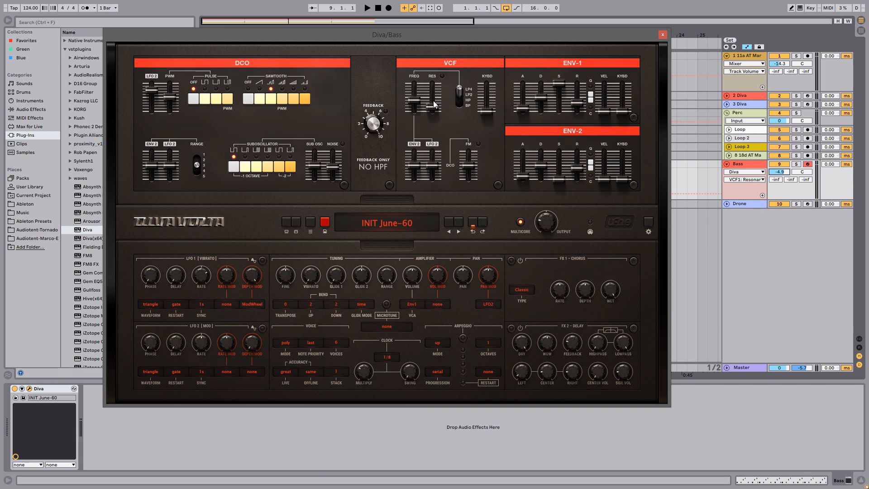
Step: Raise the VCF keyboard tracking and slightly increase the ENV 2 modulation of the cutoff
left_click_drag(486, 111, 485, 107)
scroll(485, 109, "up", 3)
left_click_drag(414, 166, 414, 164)
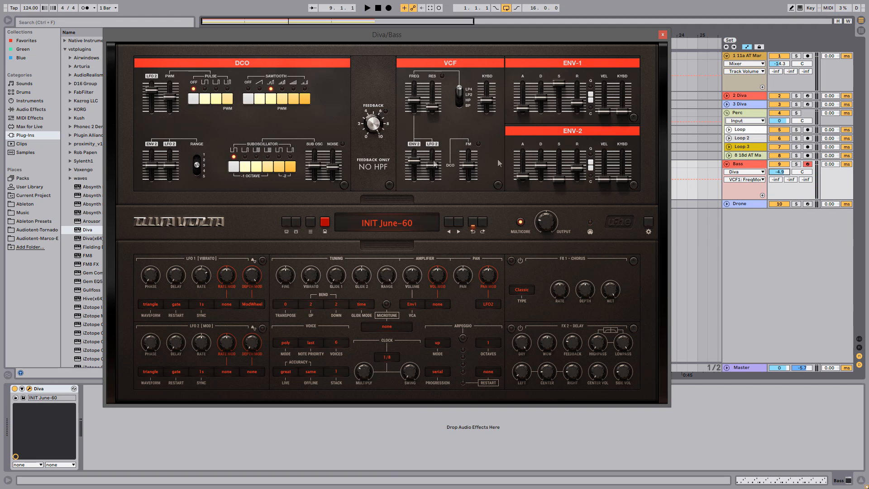
Step: Switch both ENV-1 and ENV-2 to the analogue envelope model
left_click(635, 117)
left_click(649, 133)
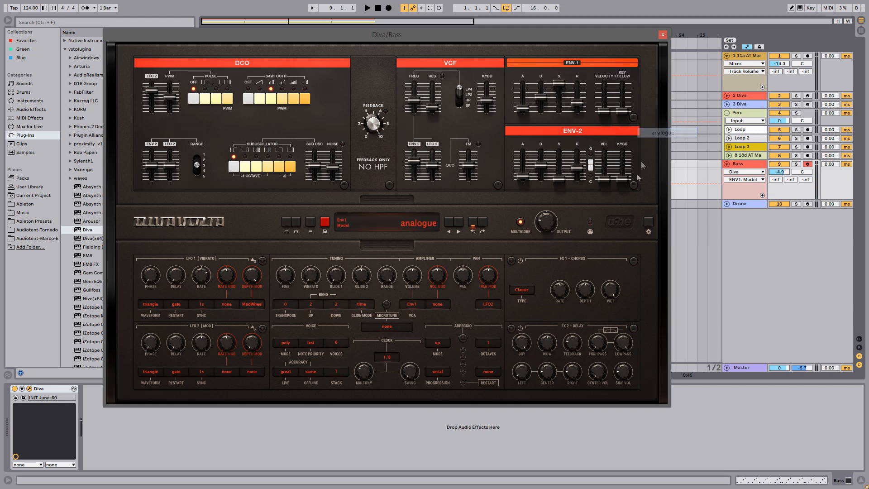
left_click(633, 184)
left_click(645, 200)
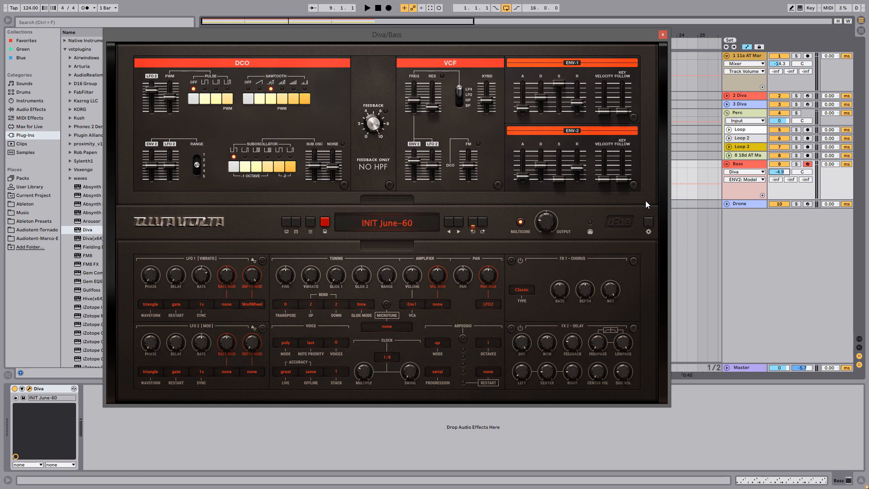
Step: Shape ENV-1 with minimum attack, a slightly shorter decay, minimum sustain and a slightly longer release
left_click(519, 108)
left_click(540, 95)
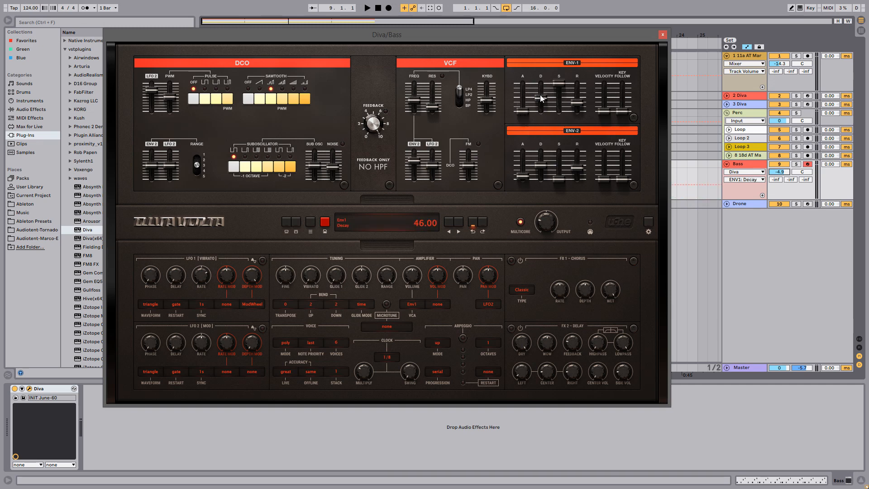
left_click_drag(555, 85, 559, 132)
left_click(575, 104)
scroll(574, 104, "up", 4)
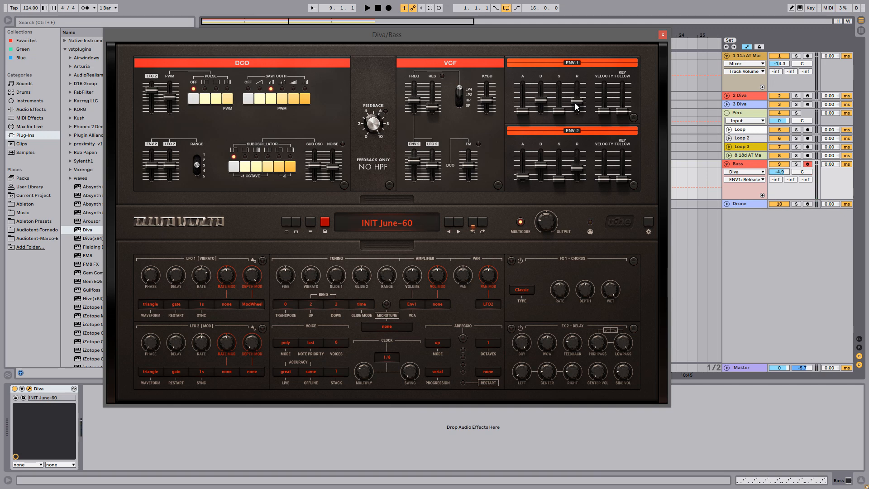
Step: Shape ENV-2 with attack 0, a longer decay, minimum sustain, maximum release, velocity 100 and more key follow
left_click_drag(524, 172, 524, 180)
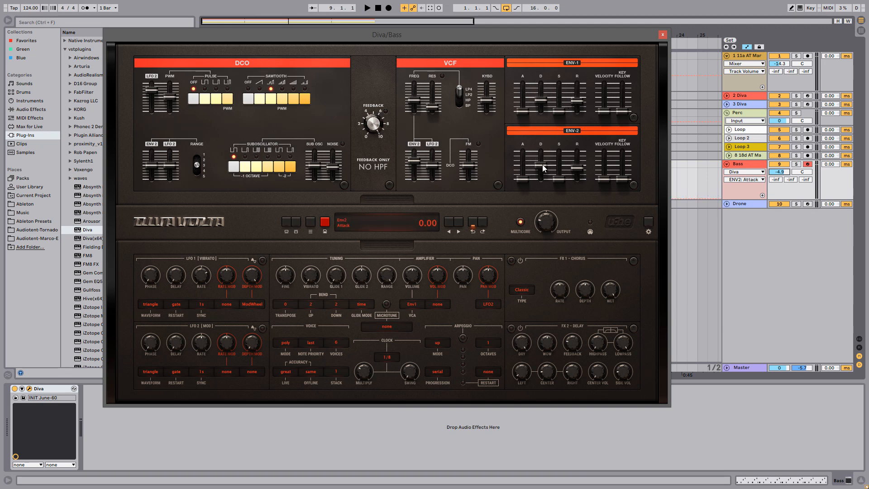
left_click(541, 167)
scroll(540, 165, "up", 5)
left_click_drag(560, 181, 562, 209)
left_click_drag(578, 169, 576, 132)
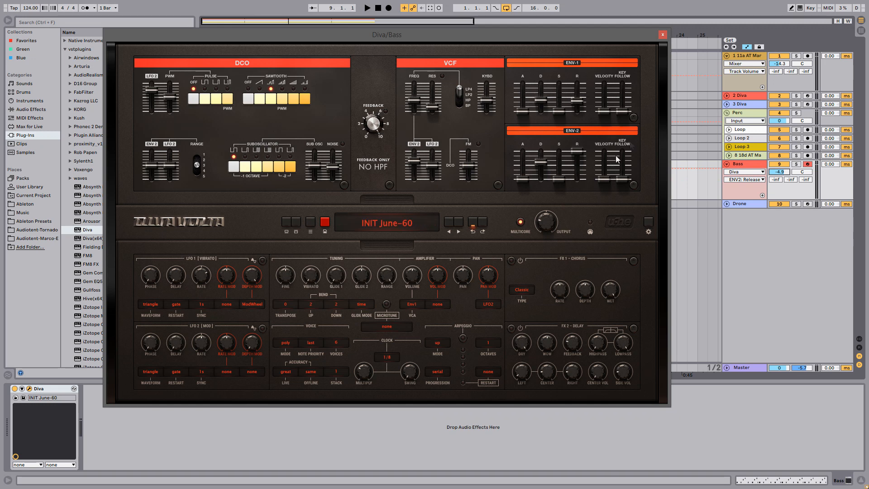
left_click_drag(607, 172, 602, 132)
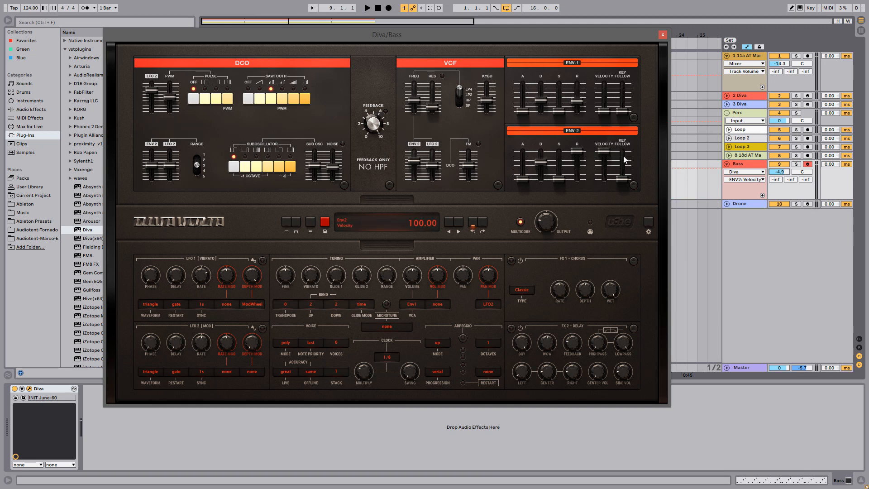
mouse_move(630, 176)
left_mouse_down()
mouse_move(624, 161)
mouse_move(625, 173)
left_mouse_up()
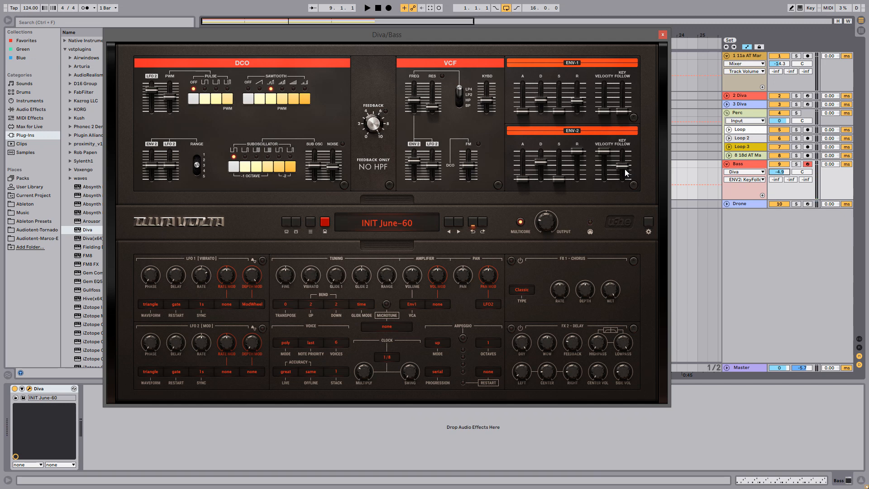
Step: Set the voice mode to legato, and enable FX 1 as a Rotary effect with its drive adjusted
left_click(285, 343)
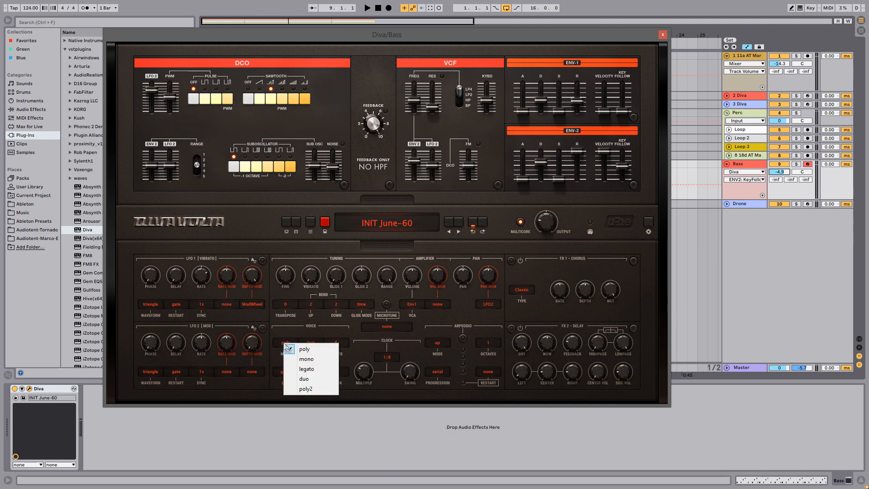
left_click(310, 369)
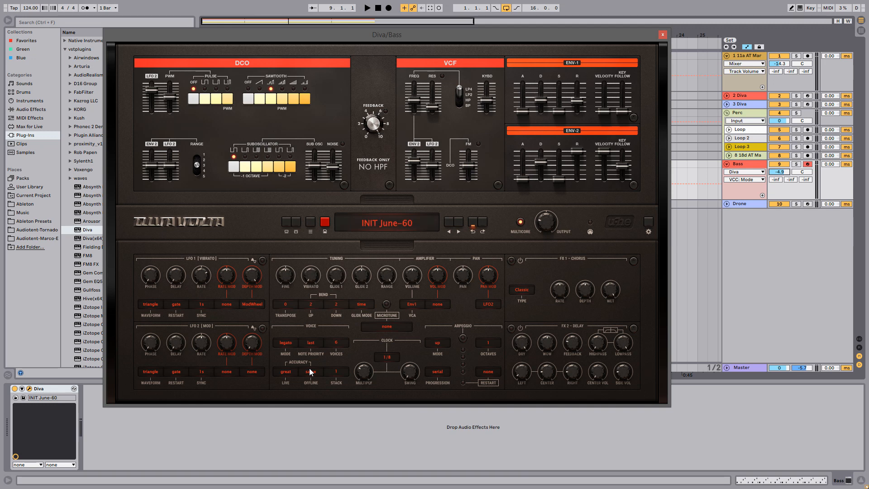
left_click(511, 261)
left_click(632, 261)
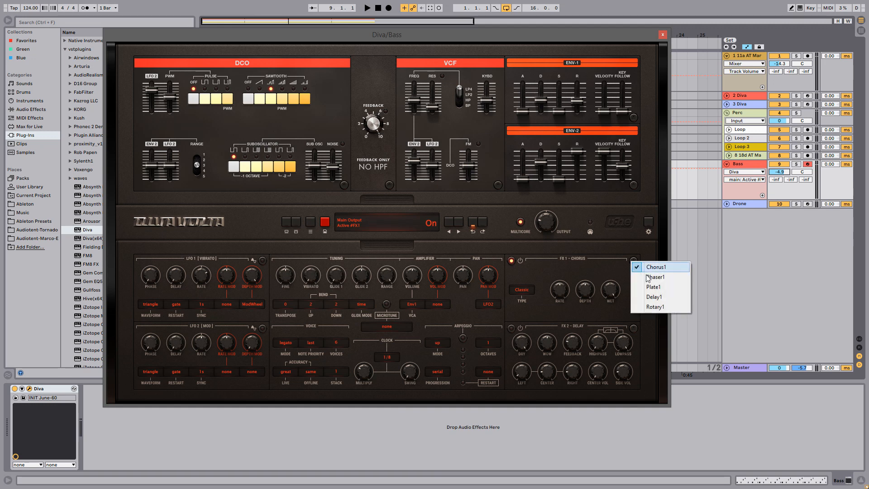
left_click(653, 310)
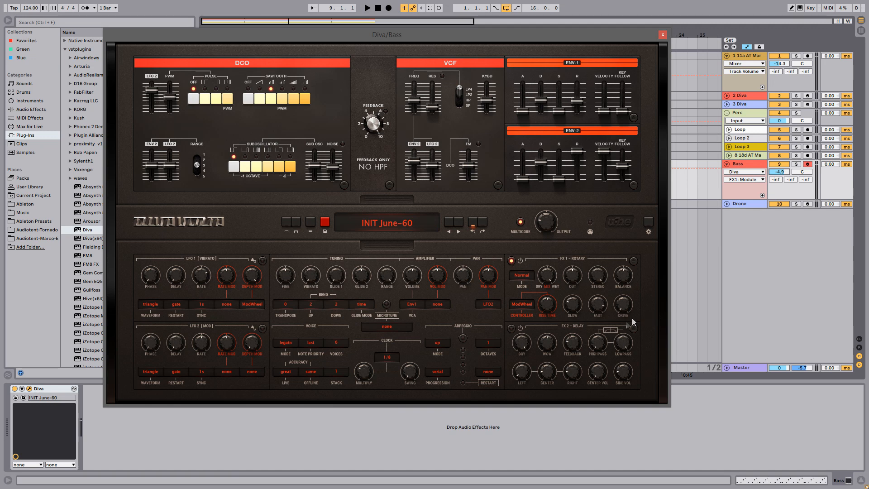
left_click(624, 304)
Step: Enable FX 2 and change its effect from delay to Plate reverb
left_click(512, 329)
left_click(633, 329)
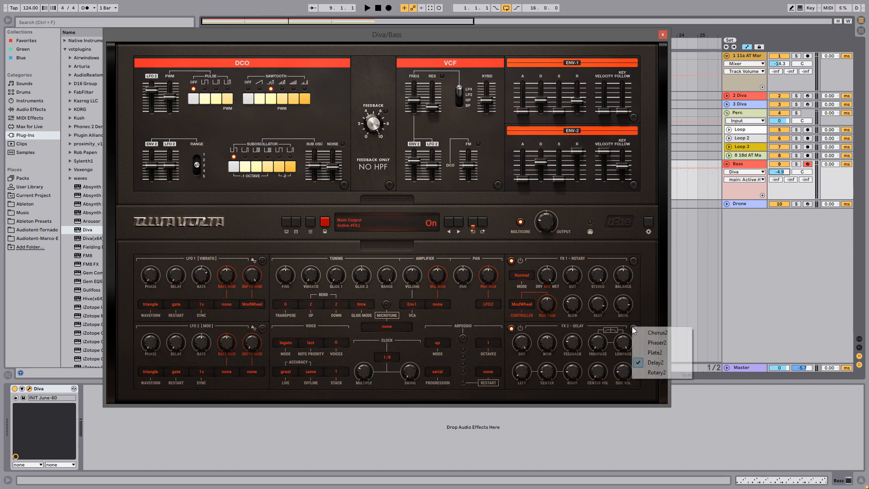
left_click(651, 352)
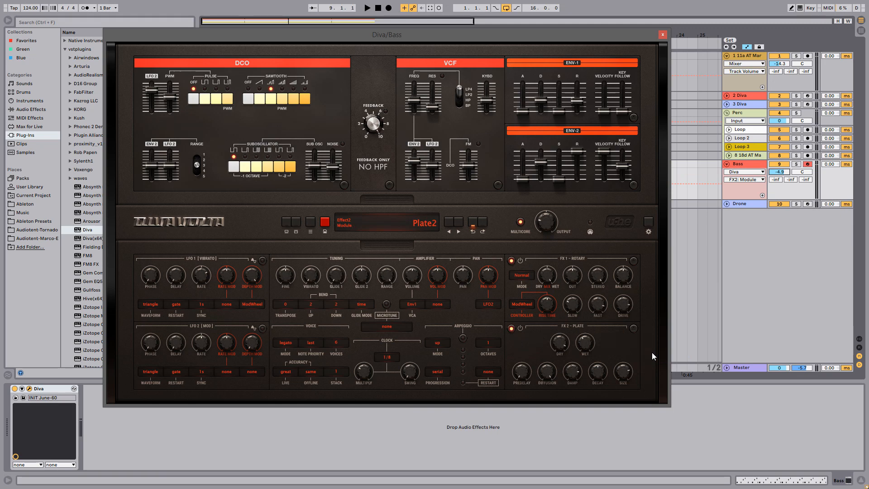
Step: Add an Overdrive audio effect after the Diva synth on the Bass track
left_click_drag(527, 39, 570, 43)
left_click(39, 110)
left_click_drag(77, 273, 102, 417)
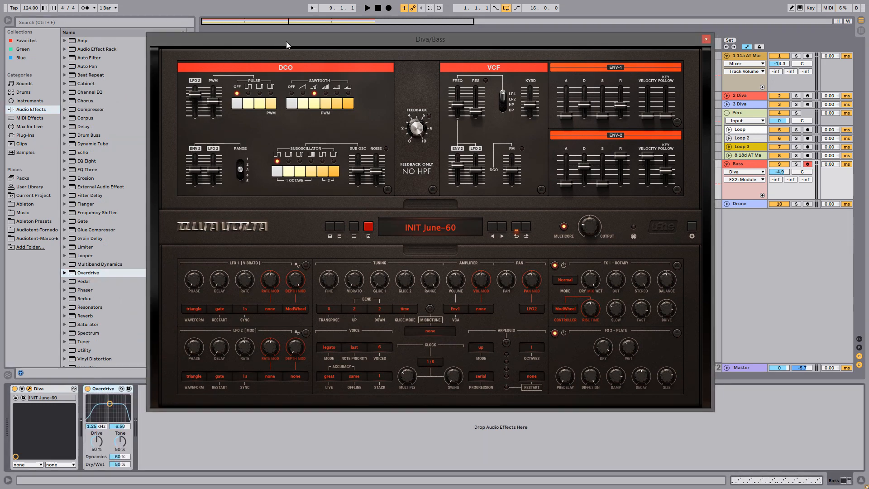
Step: Set the Overdrive's filter frequency to 234 Hz and its Dry/Wet to 13 %, and close the Diva window
left_click_drag(109, 403, 98, 403)
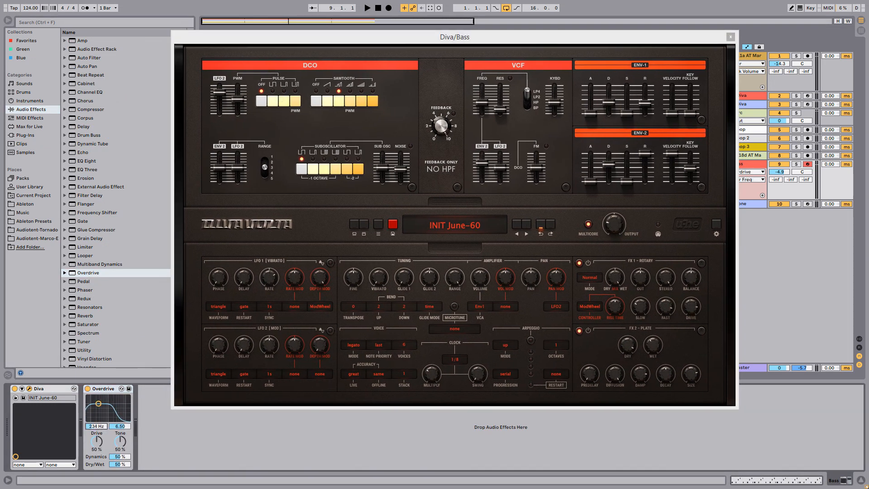
left_click(126, 465)
type("13")
key("Return")
left_click(729, 36)
Step: Copy the first Muchacho Bass clip from the 2 Diva track to bar 1 of the Bass track
left_click(290, 94)
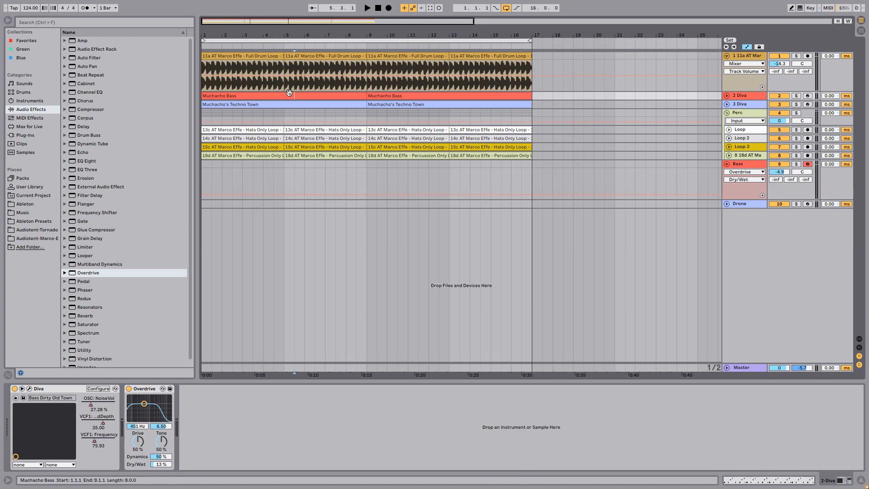
left_click(207, 181)
left_click(203, 181)
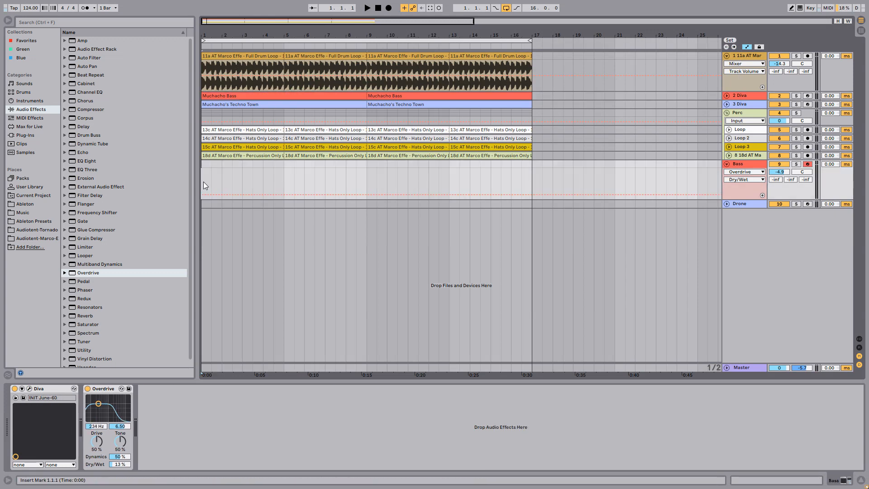
key("ctrl+v")
Step: Solo the Bass track and play back the bass pattern
left_click(796, 164)
key("space")
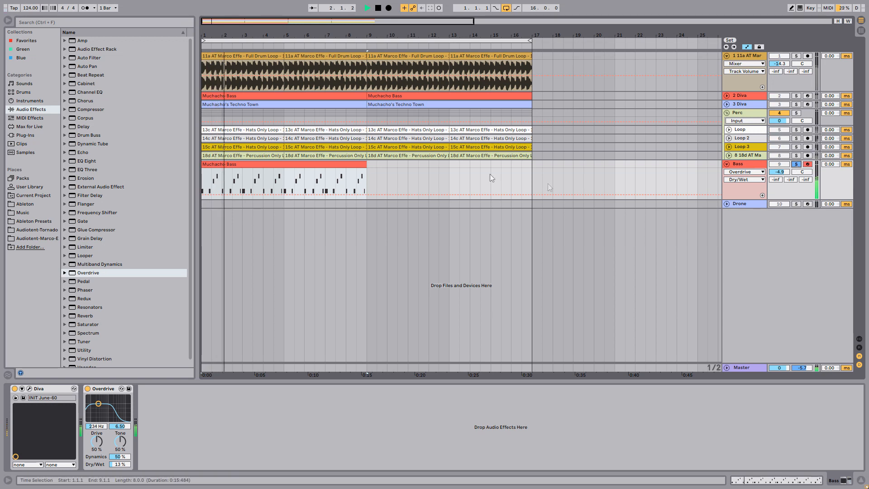
key("space")
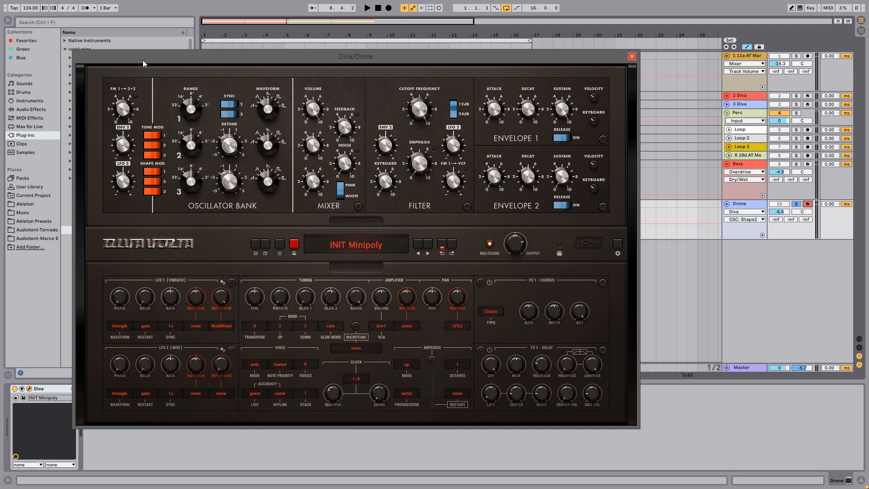
Step: In the Drone track's Diva, adjust the range of oscillators 1 and 3, and detune oscillator 2 slightly up and oscillator 3 slightly down
left_click(195, 106)
left_click_drag(195, 182, 195, 172)
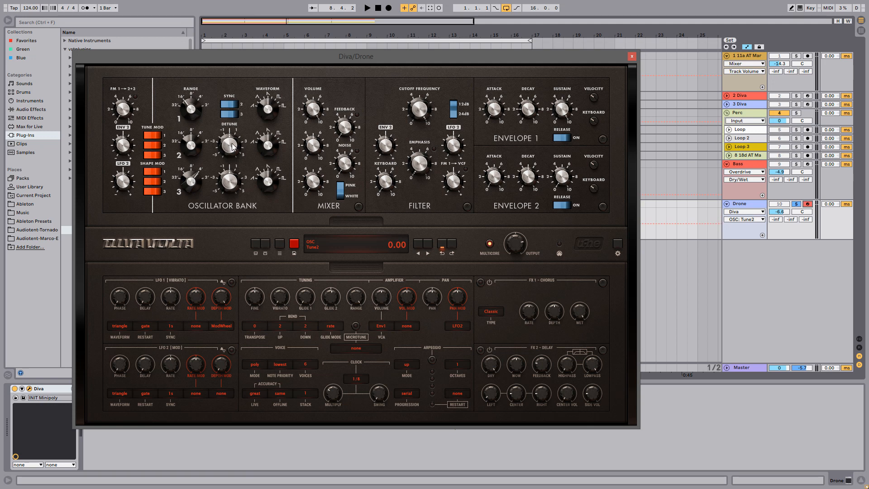
mouse_move(231, 146)
left_mouse_down()
mouse_move(225, 136)
mouse_move(229, 143)
left_mouse_up()
left_click_drag(230, 182, 232, 194)
Step: Balance the Drone mixer by lowering oscillator 1's volume, raising oscillator 3's volume and setting the feedback to 15
left_click(315, 109)
left_click_drag(315, 110, 312, 133)
left_click(315, 187)
scroll(315, 187, "up", 10)
scroll(316, 187, "up", 2)
scroll(317, 187, "up", 1)
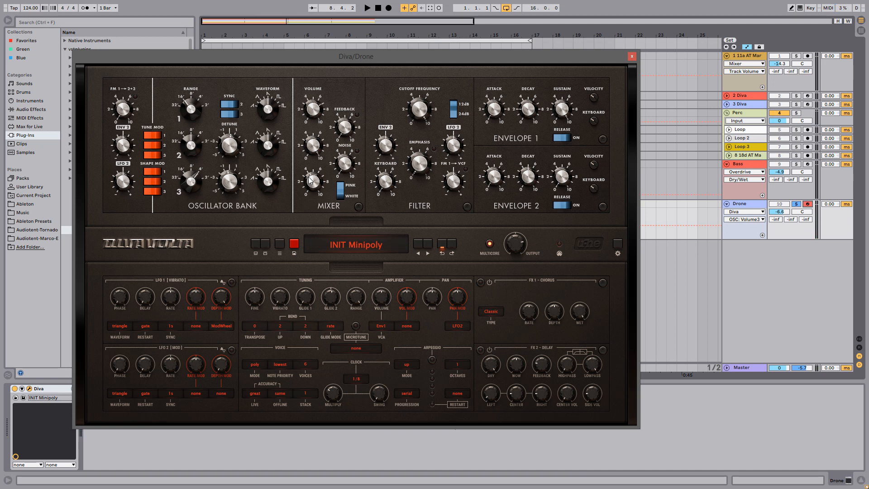
left_click(349, 136)
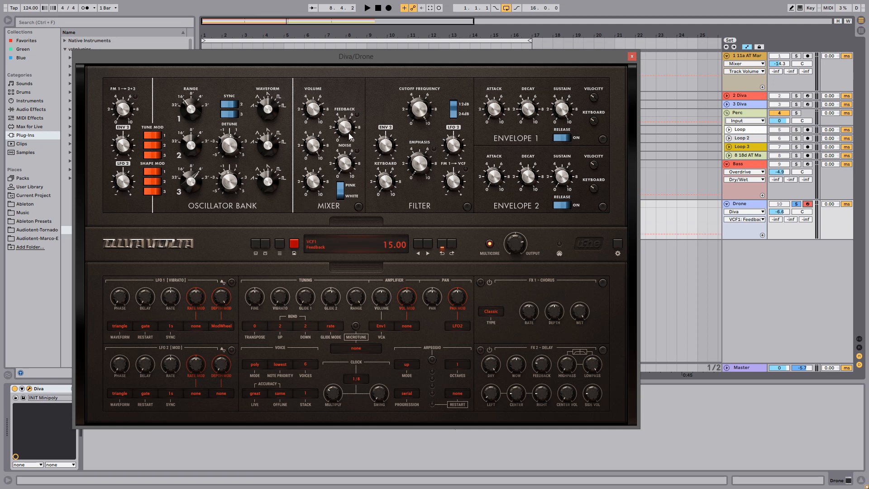
Step: Raise the feedback further in the Drone mixer and turn up the noise volume
scroll(350, 135, "up", 16)
scroll(349, 136, "down", 1)
left_click(341, 191)
left_click(348, 166)
scroll(347, 167, "up", 20)
scroll(346, 163, "up", 20)
scroll(346, 163, "up", 6)
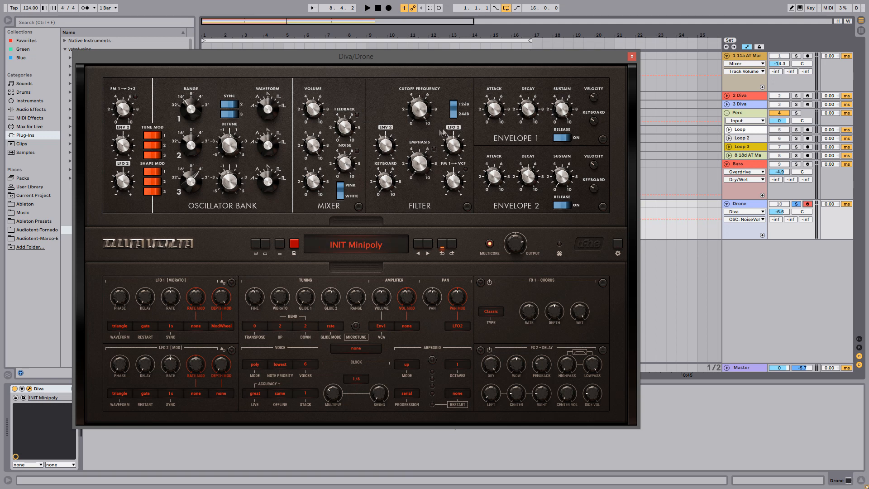
Step: Lower the filter's cutoff frequency to 122 and adjust its emphasis and keyboard tracking
scroll(420, 110, "down", 20)
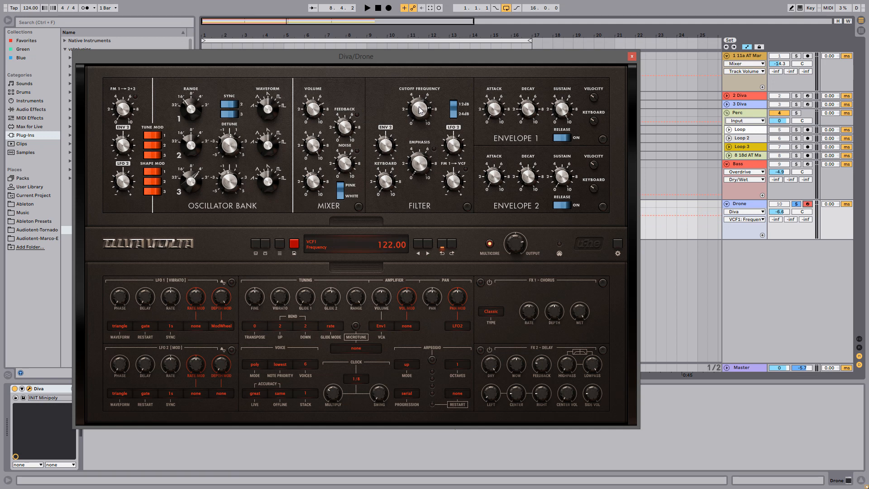
left_click_drag(419, 163, 420, 178)
left_click(386, 181)
left_click_drag(387, 181, 388, 183)
left_click_drag(388, 183, 388, 183)
Step: Adjust the filter's LFO and Env 2 modulation depths, using LFO1 instead of LFO2 as the LFO modulation source
left_click(456, 148)
left_click_drag(456, 148, 454, 132)
left_click(455, 131)
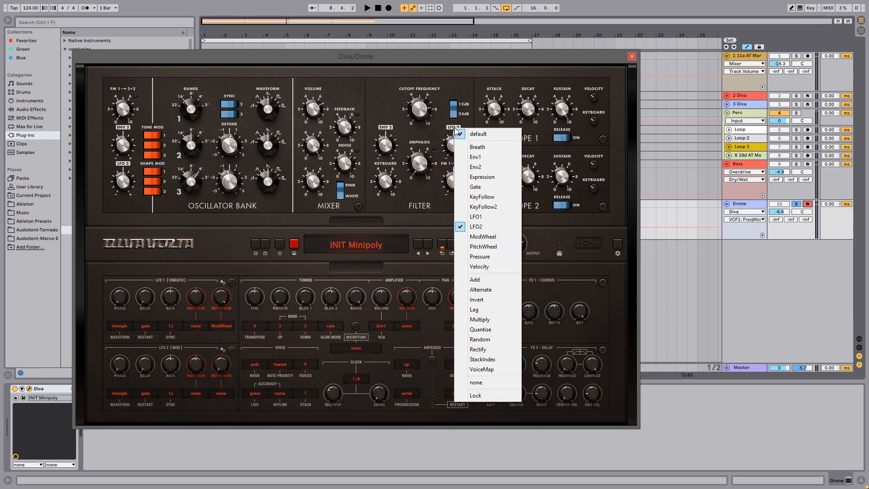
left_click(476, 216)
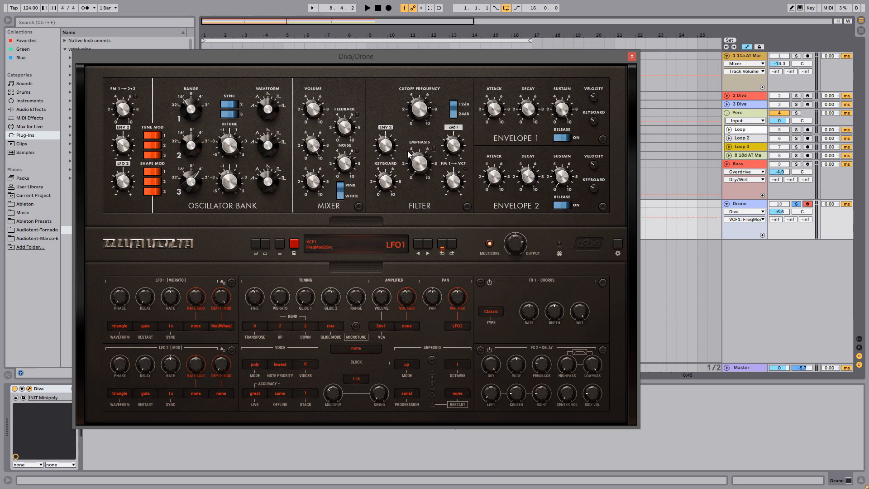
left_click(384, 148)
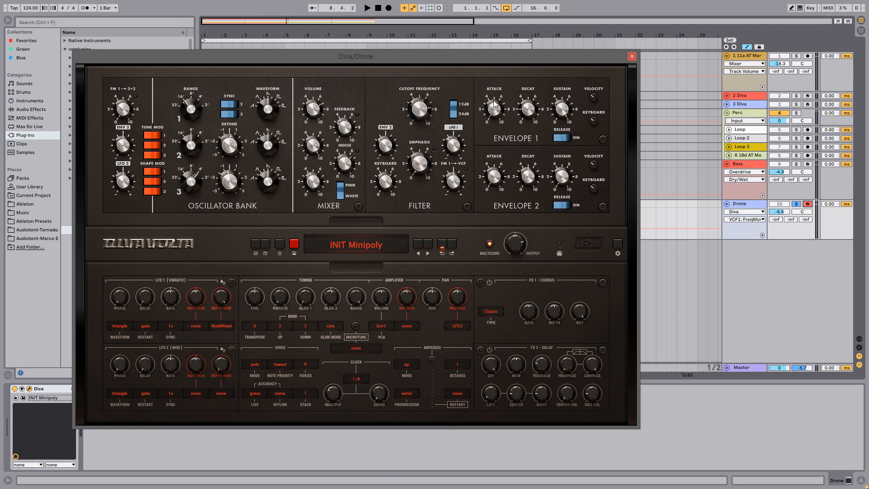
Step: Shape Envelope 1 with an attack of 26, a longer decay and a lower sustain
left_click(499, 110)
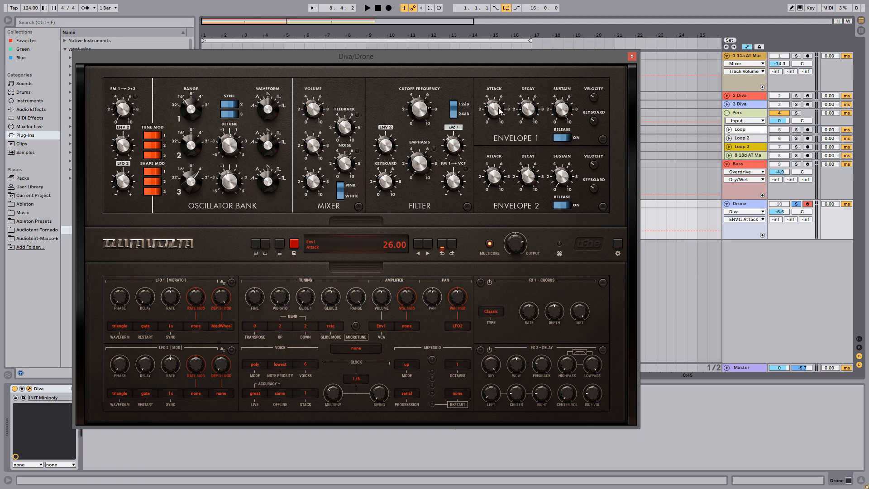
left_click(535, 113)
scroll(535, 113, "up", 5)
left_click(563, 114)
scroll(564, 114, "down", 5)
scroll(564, 115, "down", 1)
Step: Shape Envelope 2 with a longer attack, an adjusted decay, a sustain of 0.50 and an adjusted velocity amount
left_click(493, 180)
scroll(493, 179, "up", 7)
scroll(493, 179, "up", 9)
left_click(525, 180)
left_click(563, 176)
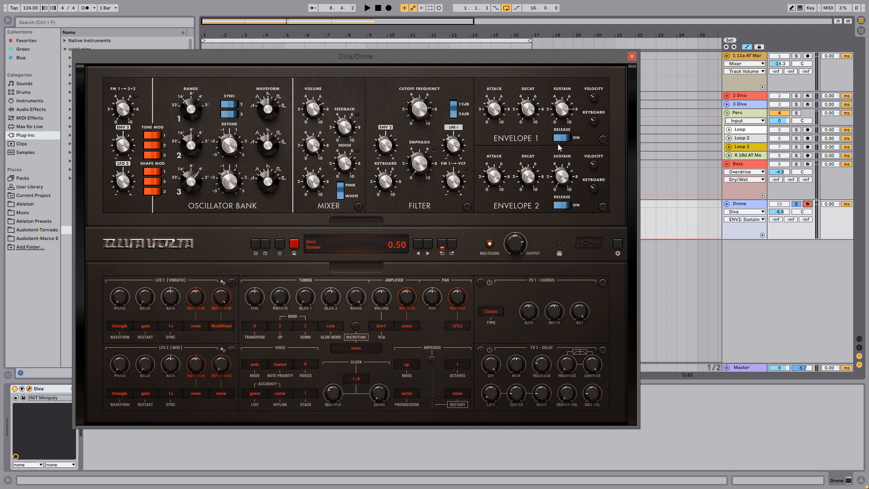
left_click(594, 163)
left_click_drag(594, 164, 599, 32)
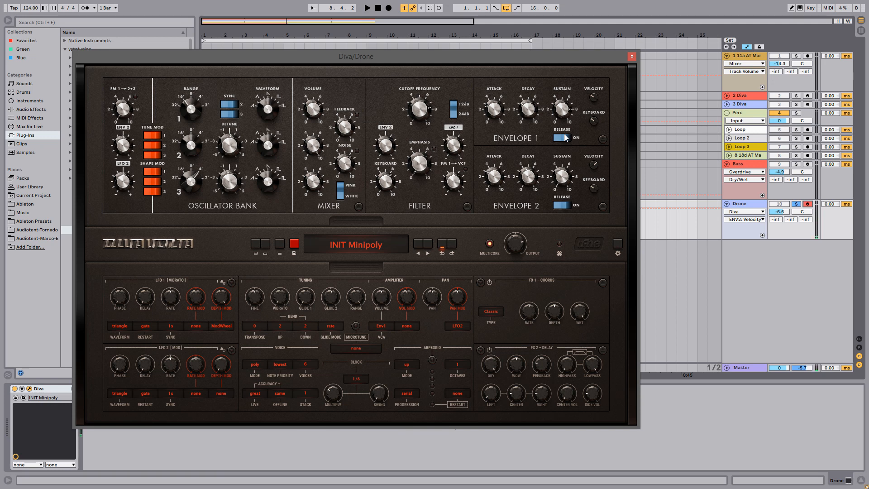
Step: Adjust the oscillator bank's Env 2 modulation amount and set LFO 1's delay to 23
left_click_drag(119, 149, 123, 149)
scroll(123, 147, "up", 3)
left_click(144, 302)
left_click_drag(144, 302, 146, 302)
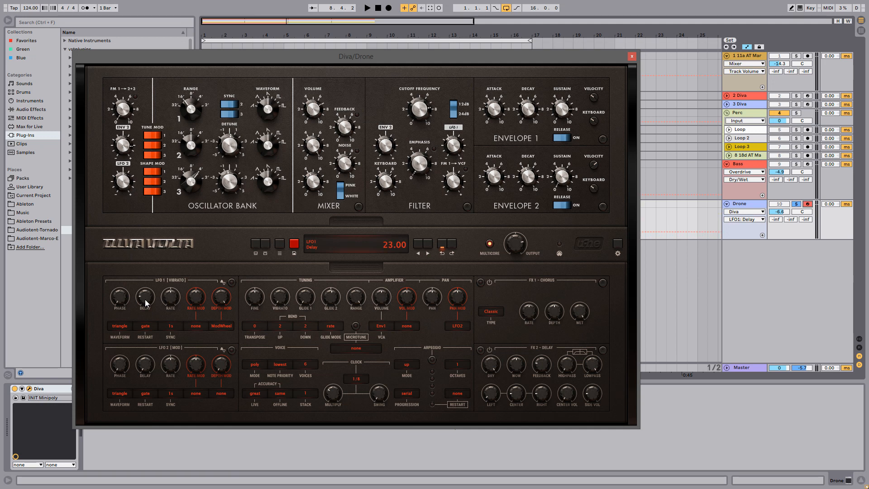
Step: Set LFO 1's rate to 1.60 and its sync to 1/4
left_click(171, 296)
scroll(169, 296, "down", 1)
scroll(170, 296, "up", 5)
scroll(170, 296, "up", 1)
left_click(171, 326)
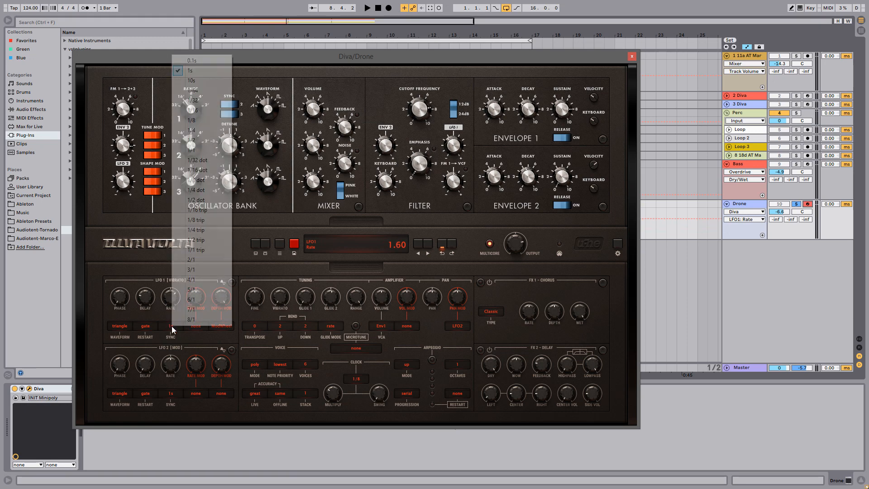
left_click(202, 134)
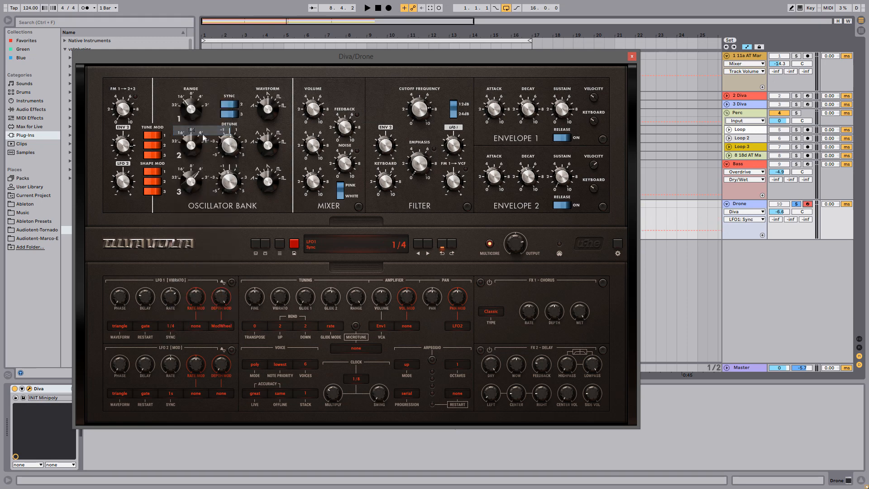
Step: Set LFO 1's rate modulation depth to 0.60 and assign ModWheel as its source
left_click(197, 302)
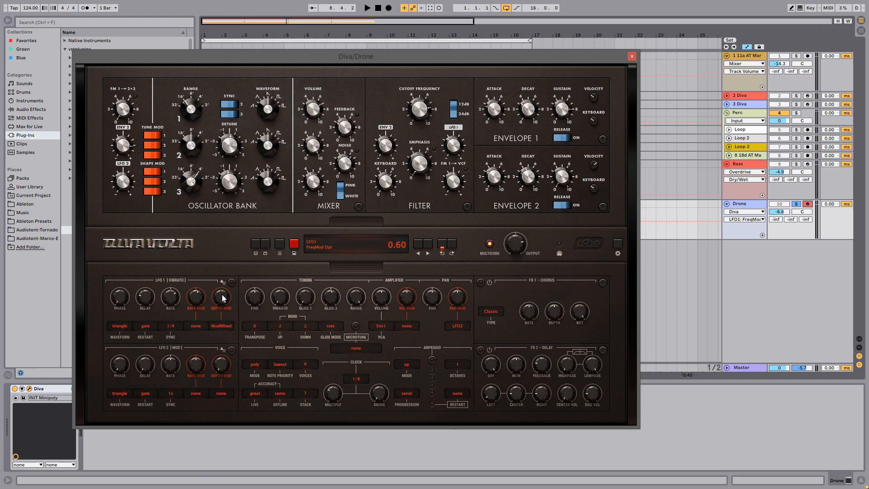
left_click(202, 326)
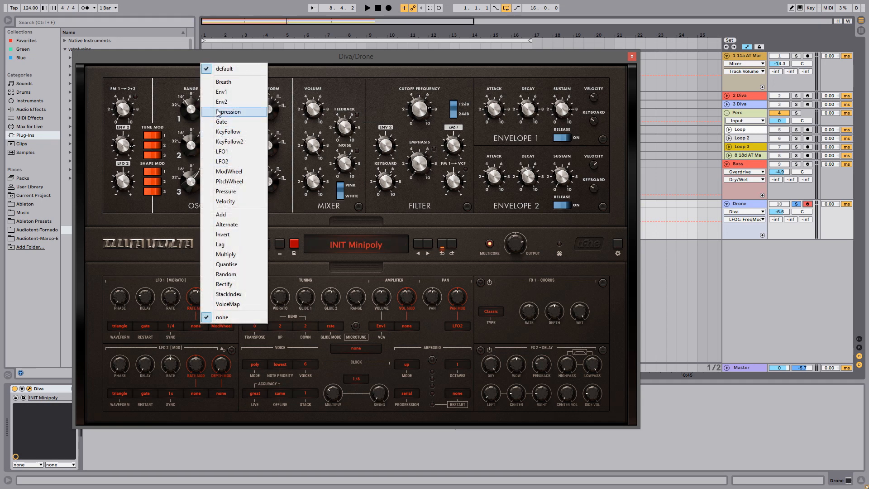
left_click(237, 173)
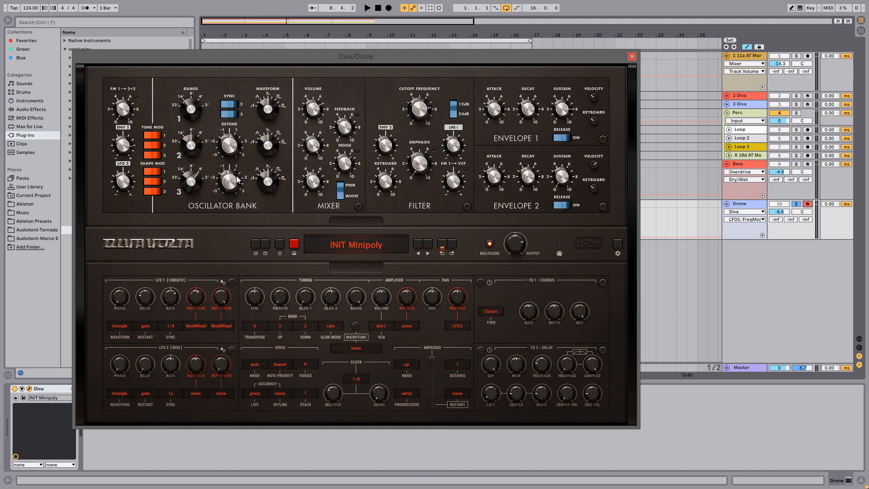
Step: Set the voice mode to legato and the note priority to last
left_click(261, 366)
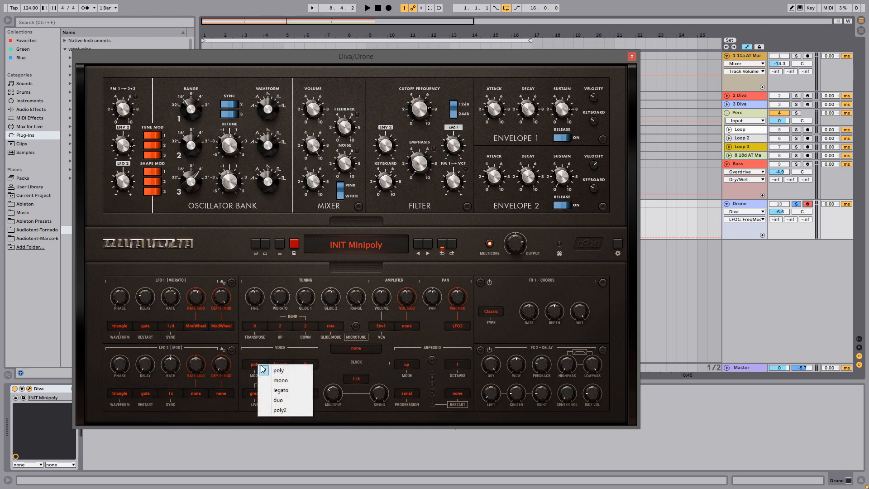
left_click(279, 390)
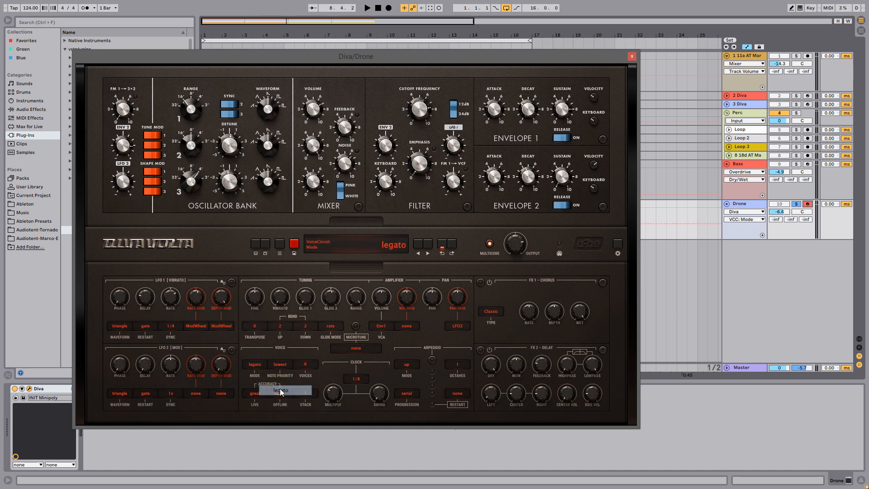
left_click(282, 366)
left_click(287, 370)
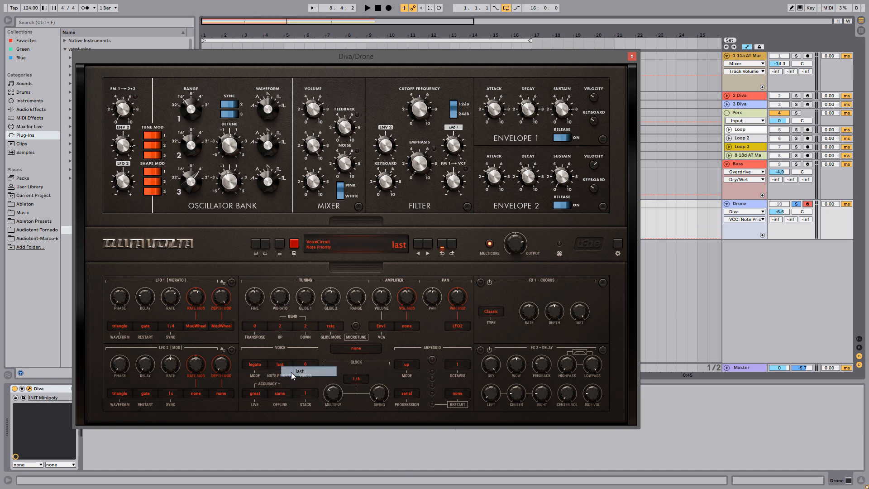
Step: Raise the vibrato amount and the first glide amount in the tuning section
left_click(282, 299)
scroll(281, 299, "up", 10)
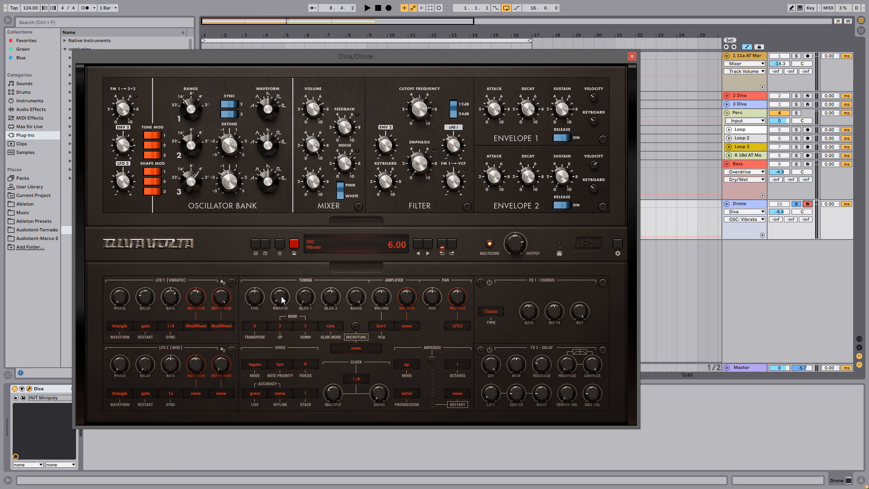
scroll(281, 299, "up", 7)
left_click(303, 300)
scroll(304, 300, "up", 7)
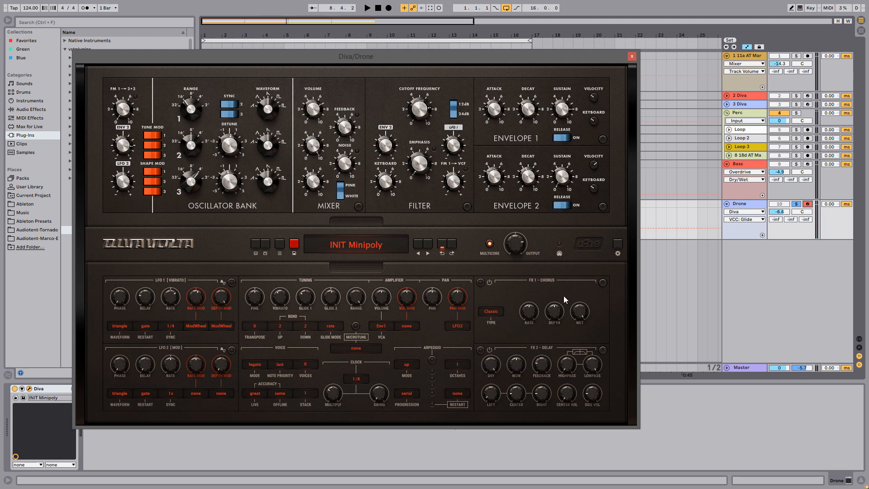
Step: Enable both effect slots, loading Delay1 in FX 1 and Plate2 in FX 2
left_click(480, 282)
left_click(481, 350)
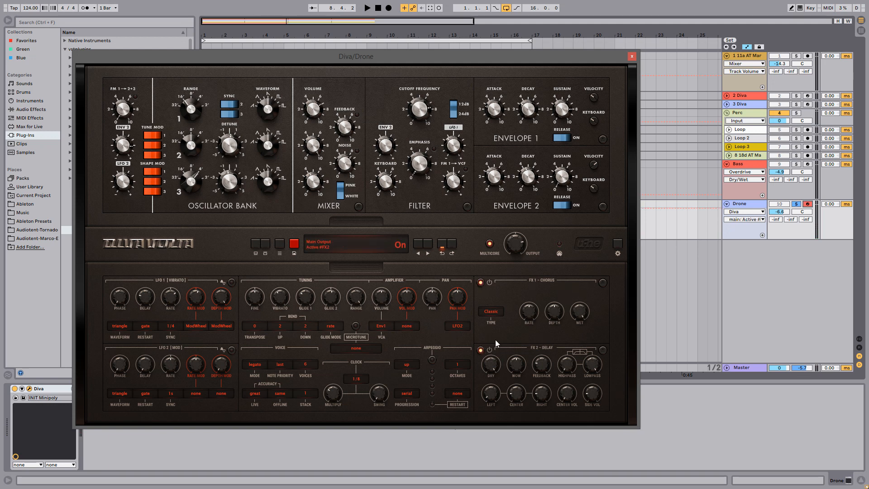
left_click(603, 282)
left_click(619, 317)
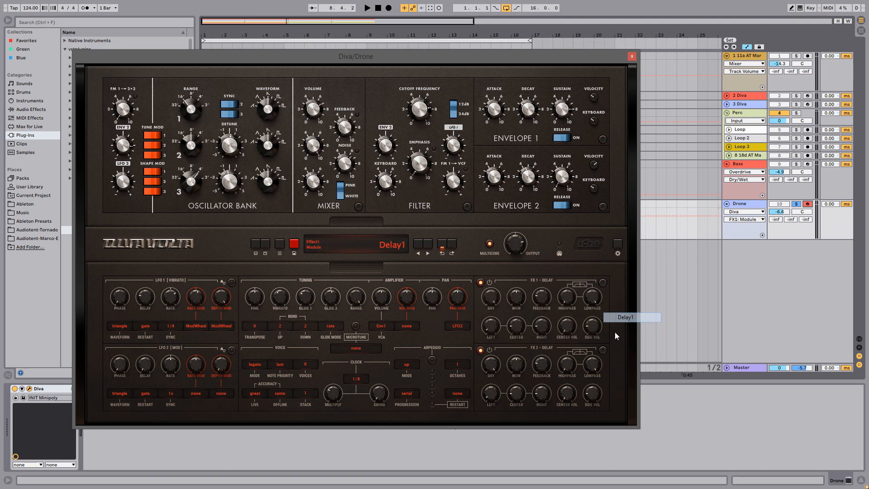
left_click(604, 351)
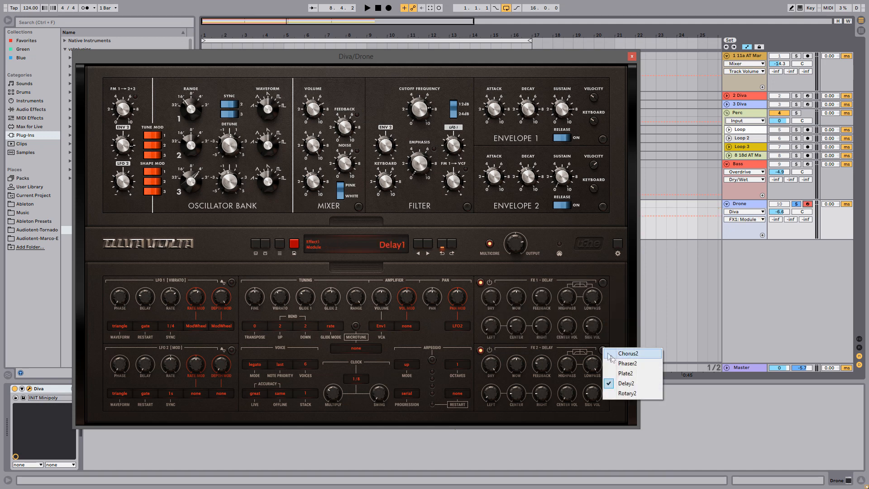
left_click(631, 373)
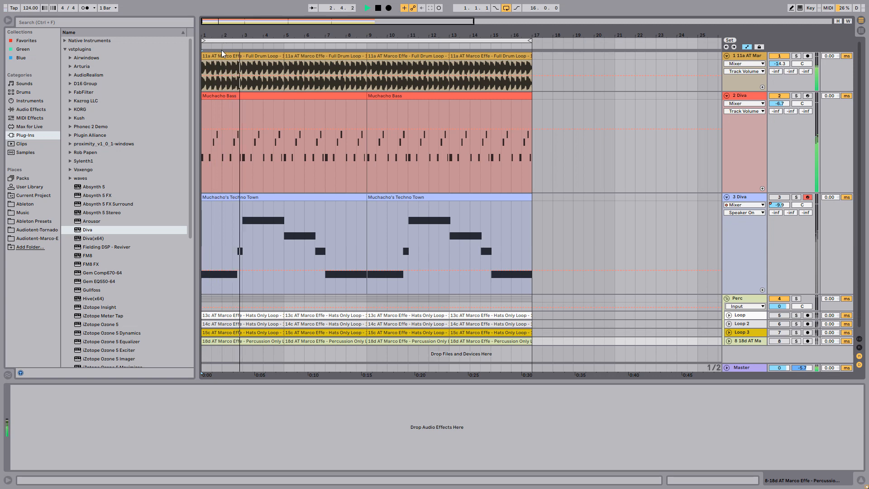
Step: Show the 2 Diva track's VCF1 Frequency automation and raise the curve between bars 7 and 8
left_click(601, 101)
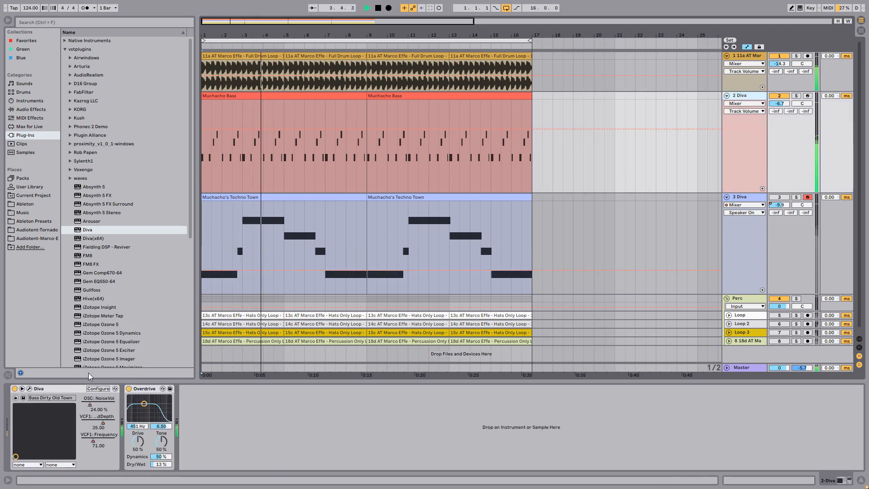
left_click(93, 445)
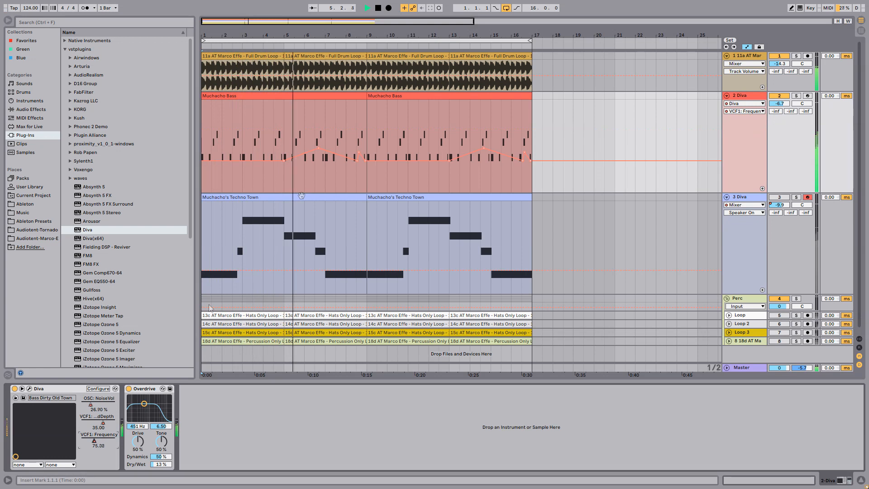
left_click(335, 154)
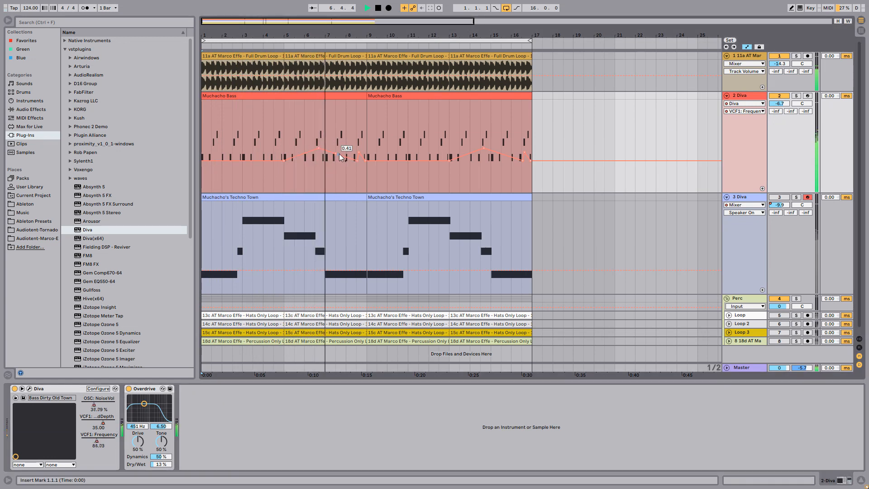
left_click_drag(340, 156, 342, 146)
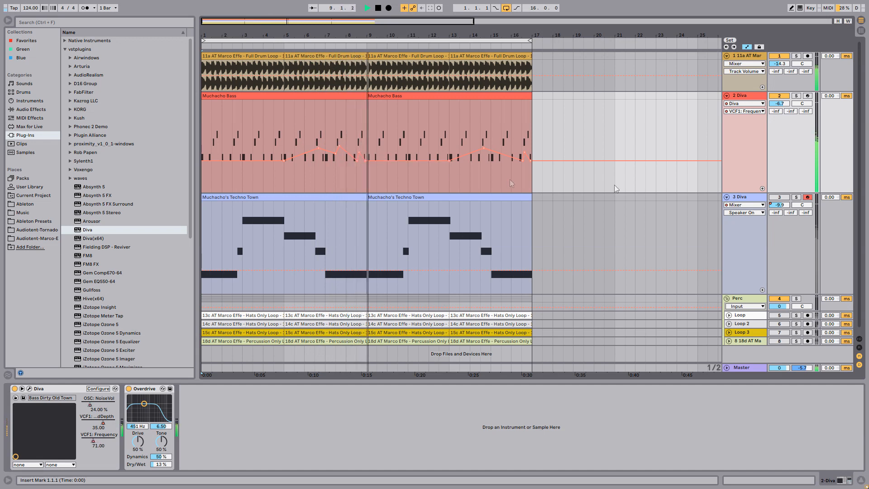
Step: Activate the 3 Diva track and display its Track Volume automation
left_click(779, 198)
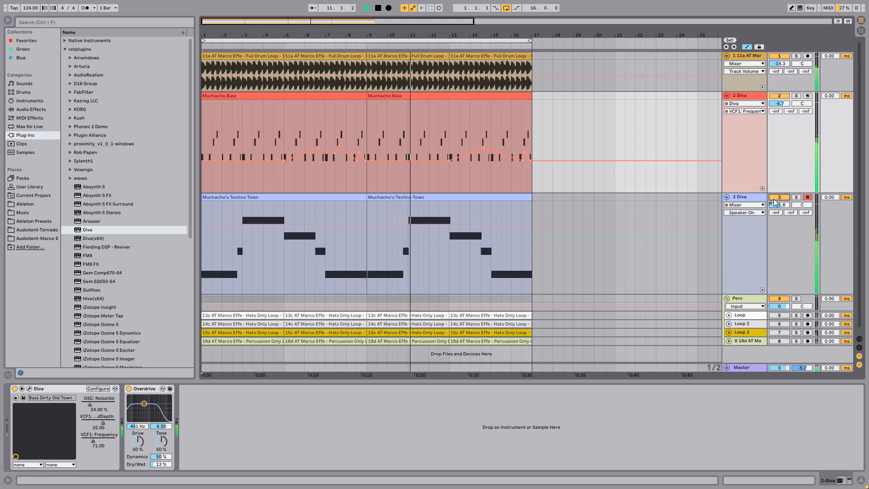
left_click(752, 213)
left_click(754, 233)
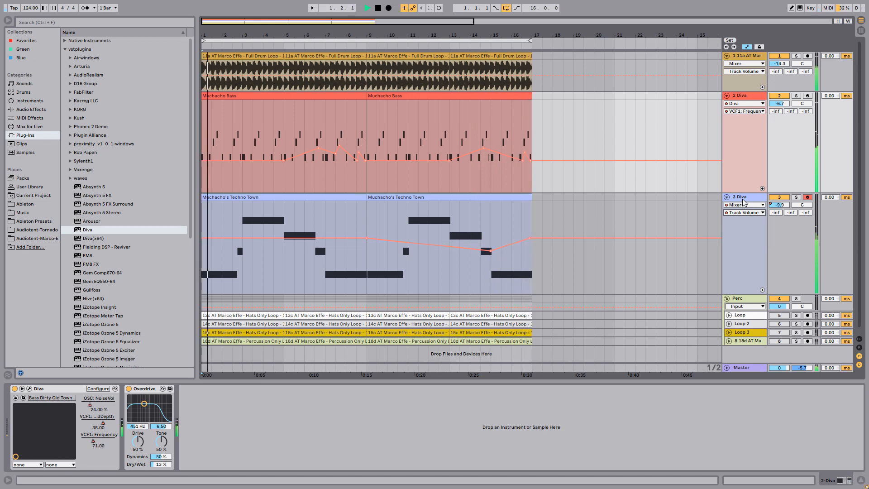
Step: Activate the Loop, Loop 2, Loop 3 and 8 18d AT Ma percussion tracks one after another during playback
left_click(773, 315)
key("F6")
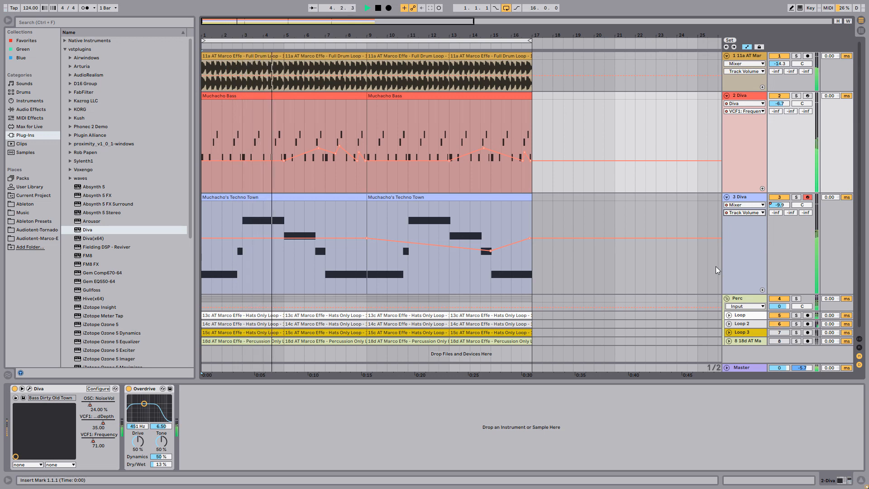
key("F7")
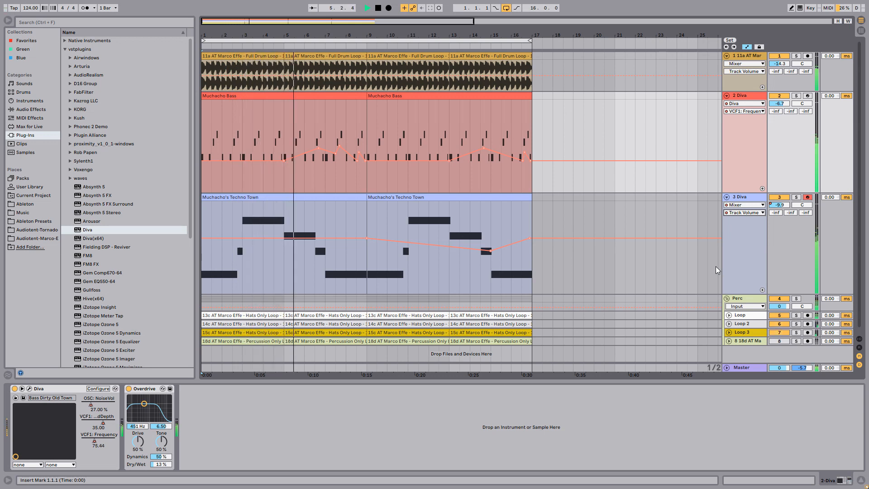
key("F8")
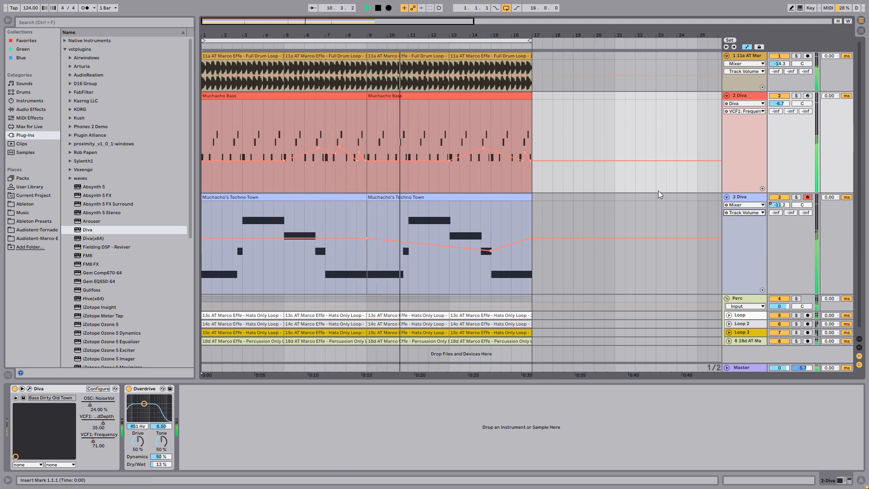
Step: Show the 3 Diva track's VCF1 Frequency automation and reshape it with a high plateau and a sharp dip between bars 13 and 16
left_click(740, 197)
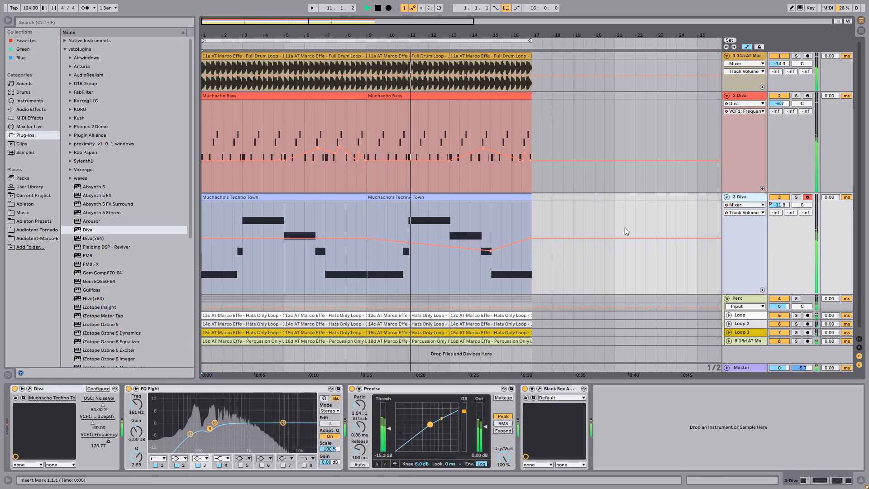
left_click(109, 439)
left_click_drag(461, 208, 454, 202)
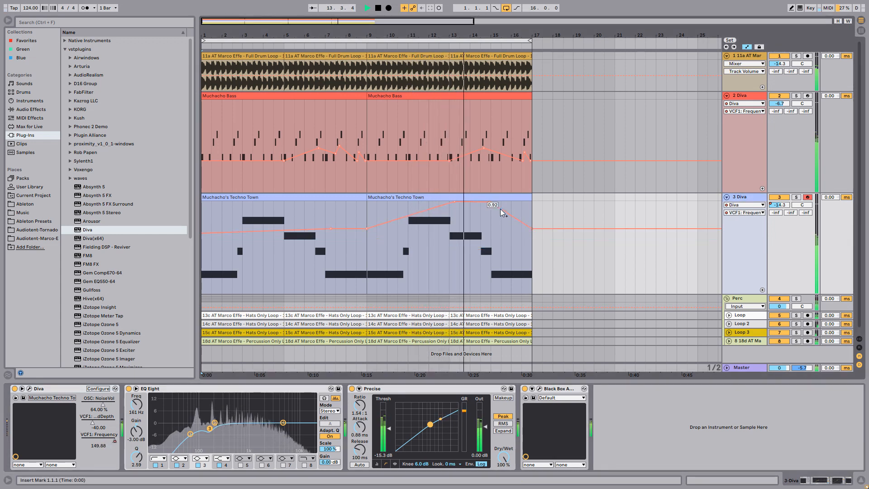
left_click_drag(500, 208, 521, 207)
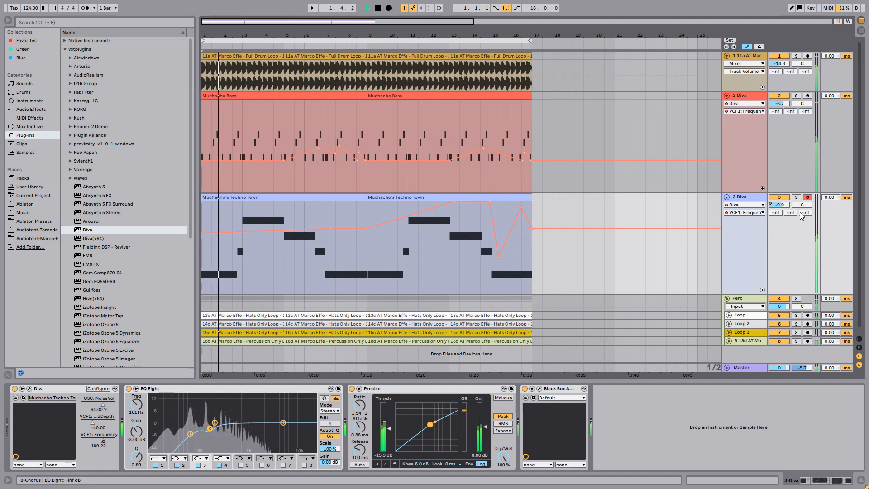
Step: Pan the 3 Diva track to 8R and the 2 Diva track to 1L, and bring up 3 Diva's C-Delay send
left_click_drag(801, 213, 802, 206)
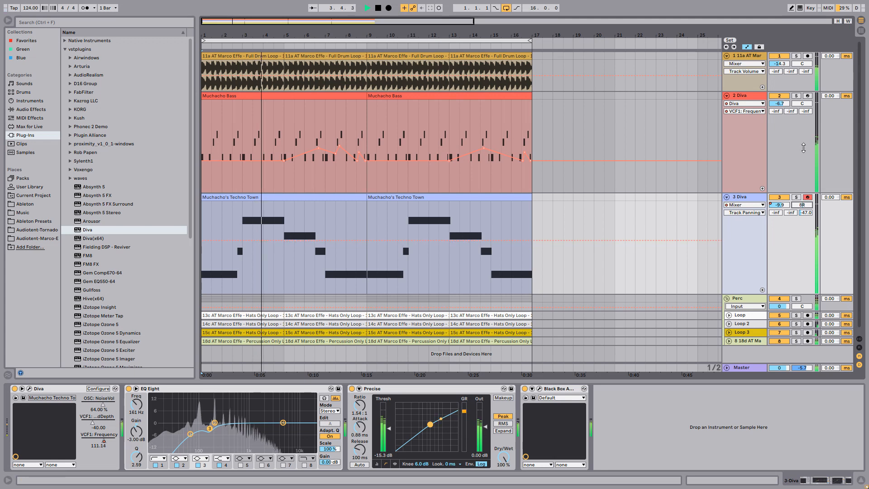
left_click_drag(802, 103, 802, 105)
Step: Try the 3 Diva track's C-Delay send at 0 dB, return it to -inf, and switch off the arrangement loop
left_click_drag(809, 213, 810, 178)
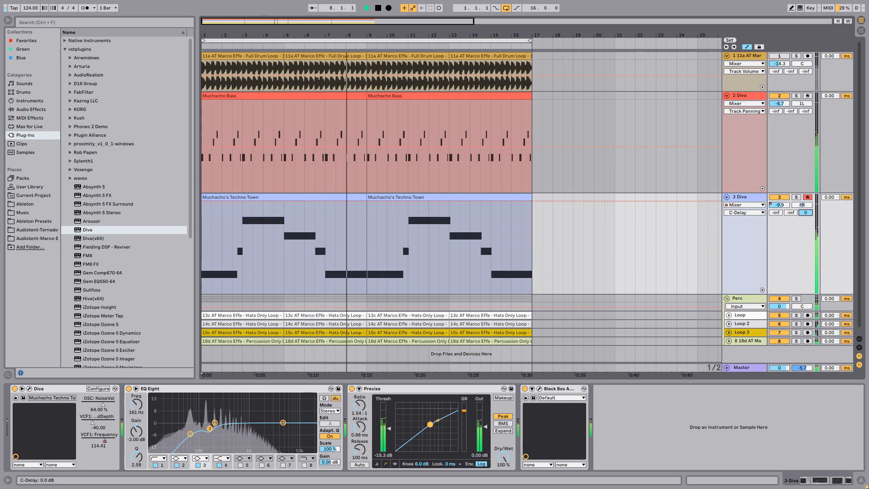
left_click_drag(808, 214, 808, 271)
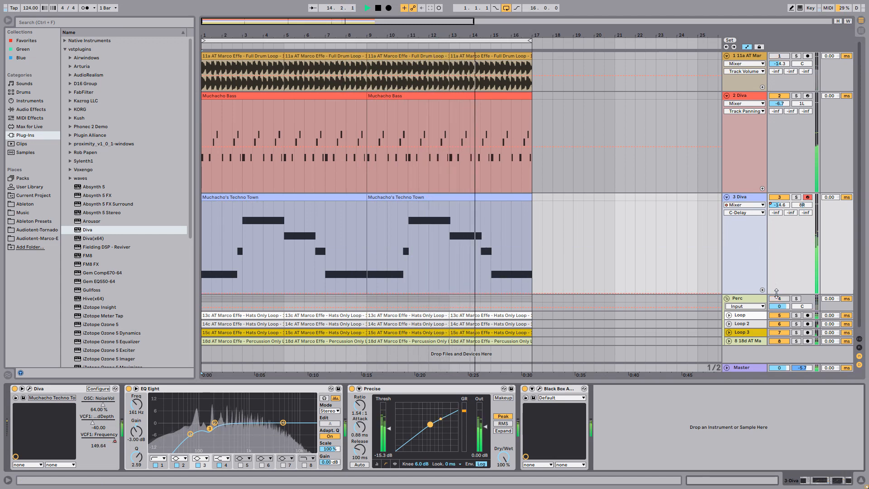
left_click(507, 9)
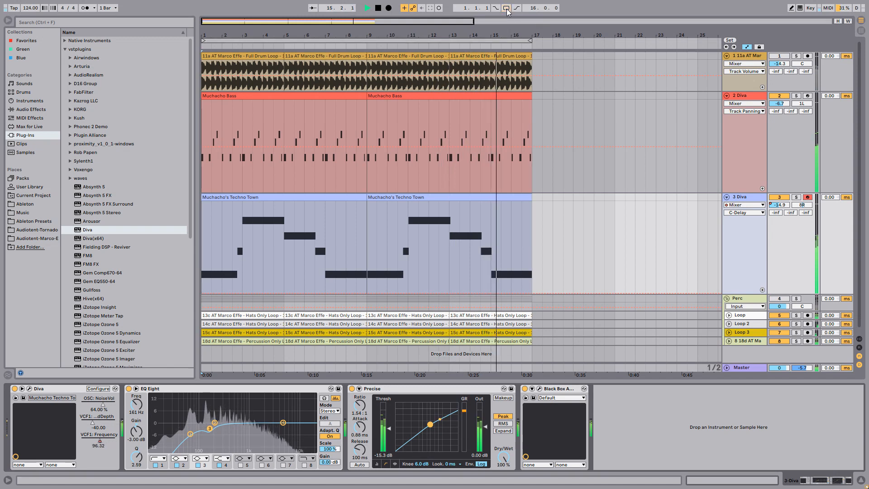